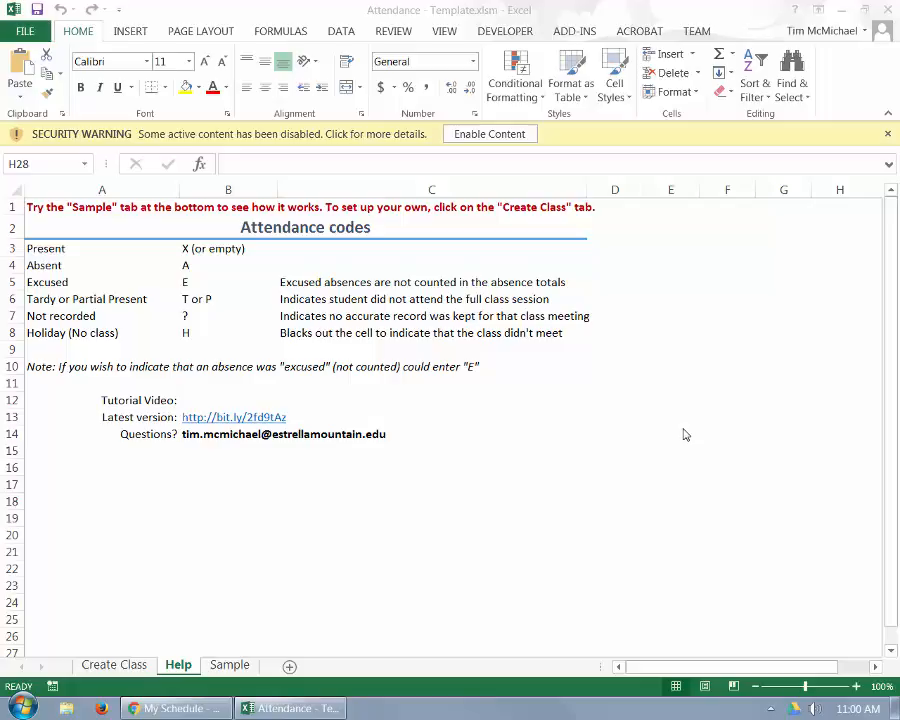
# Step: Enable the workbook's disabled active content and open the Sample sheet
pyautogui.click(564, 6)
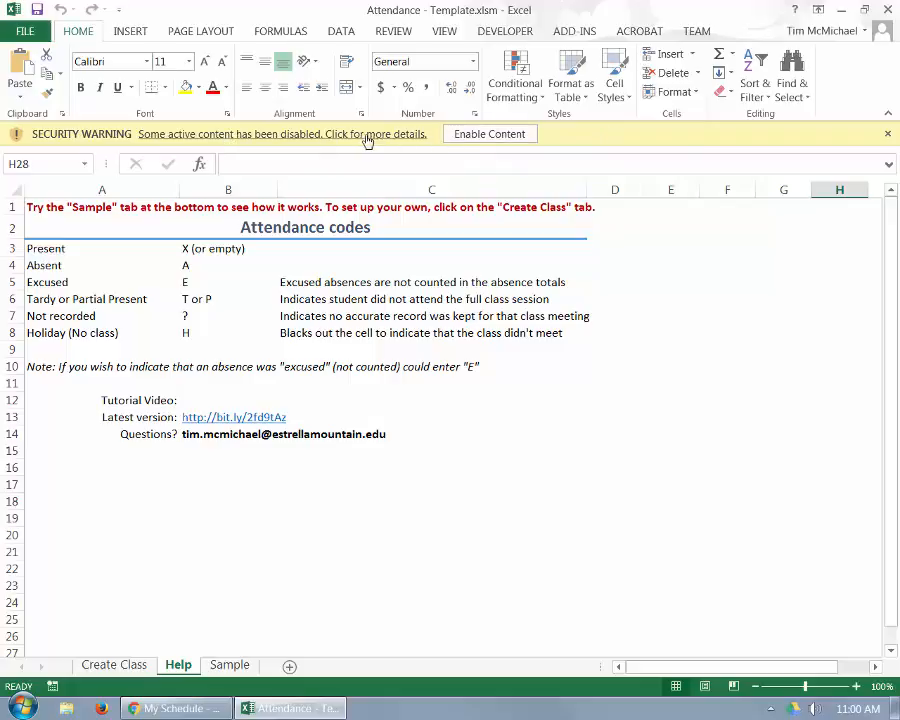
pyautogui.click(472, 137)
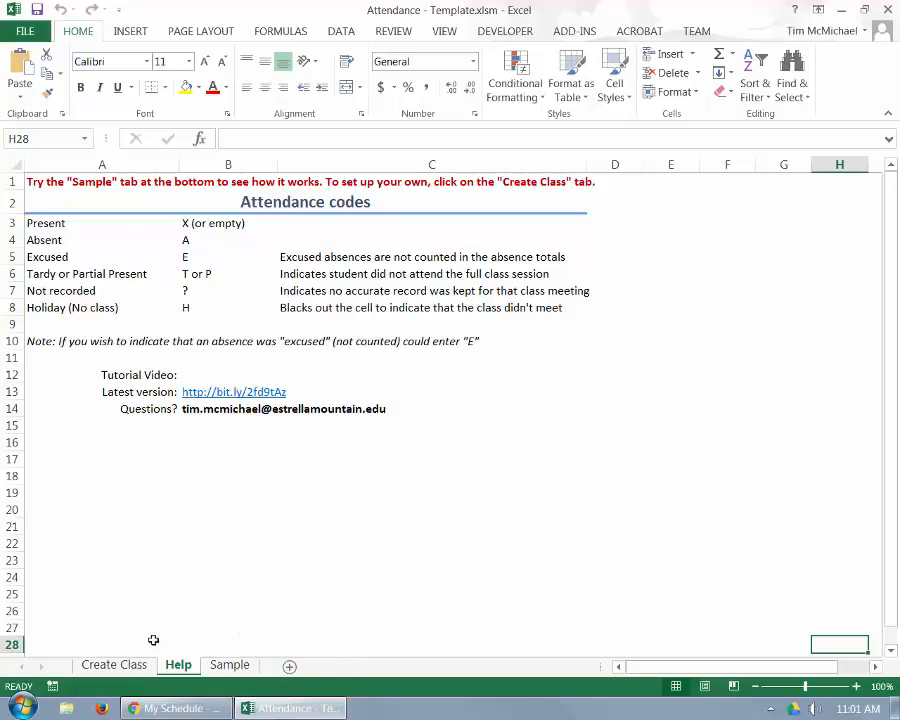
pyautogui.click(222, 665)
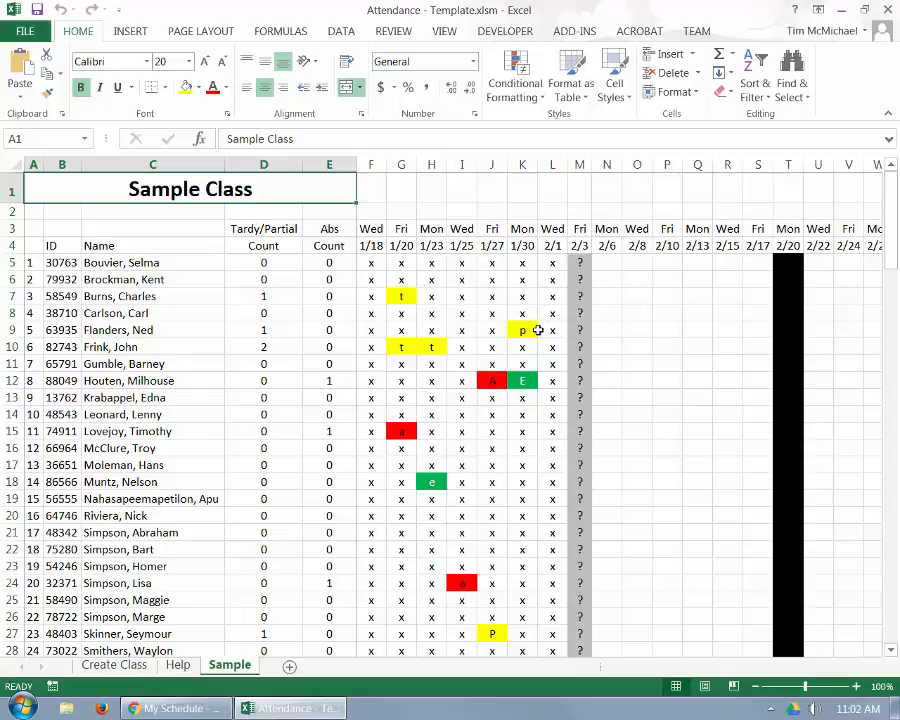
# Step: Mark the second student in the sample roster present with x for 2/3
pyautogui.click(578, 282)
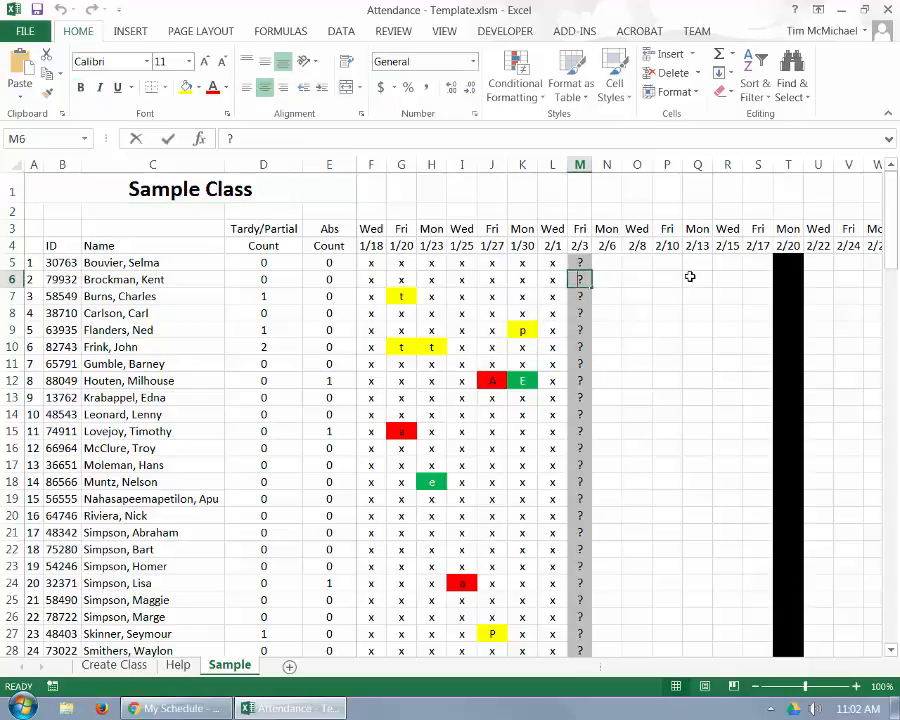
pyautogui.write('x')
pyautogui.press('Return')
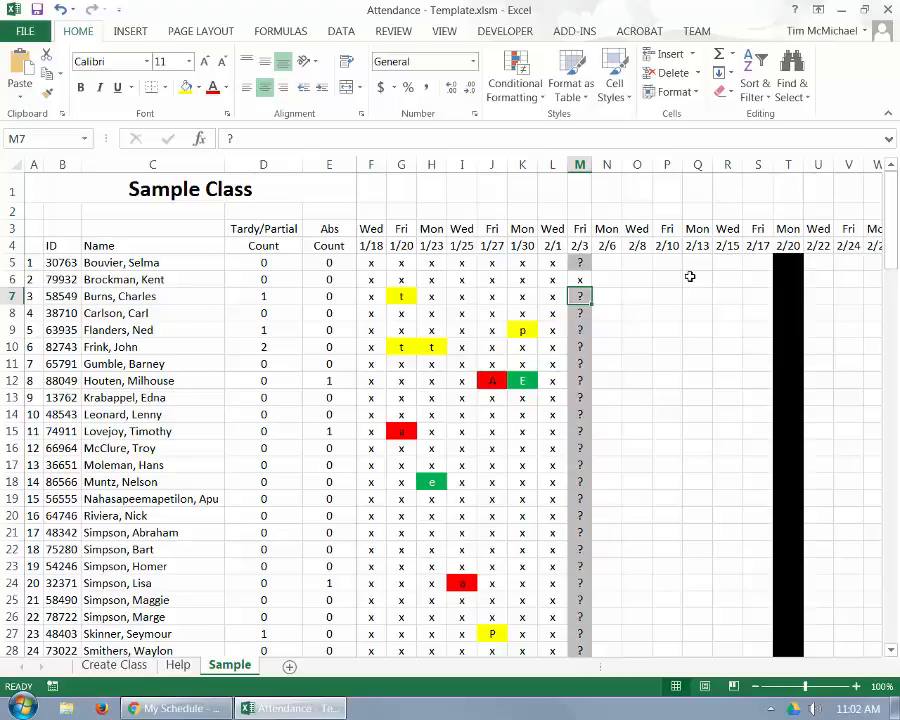
# Step: Mark the eighth student in the sample roster absent with A for 2/3
pyautogui.press('Down')
pyautogui.press('Down')
pyautogui.press('Down')
pyautogui.press('Down')
pyautogui.press('Down')
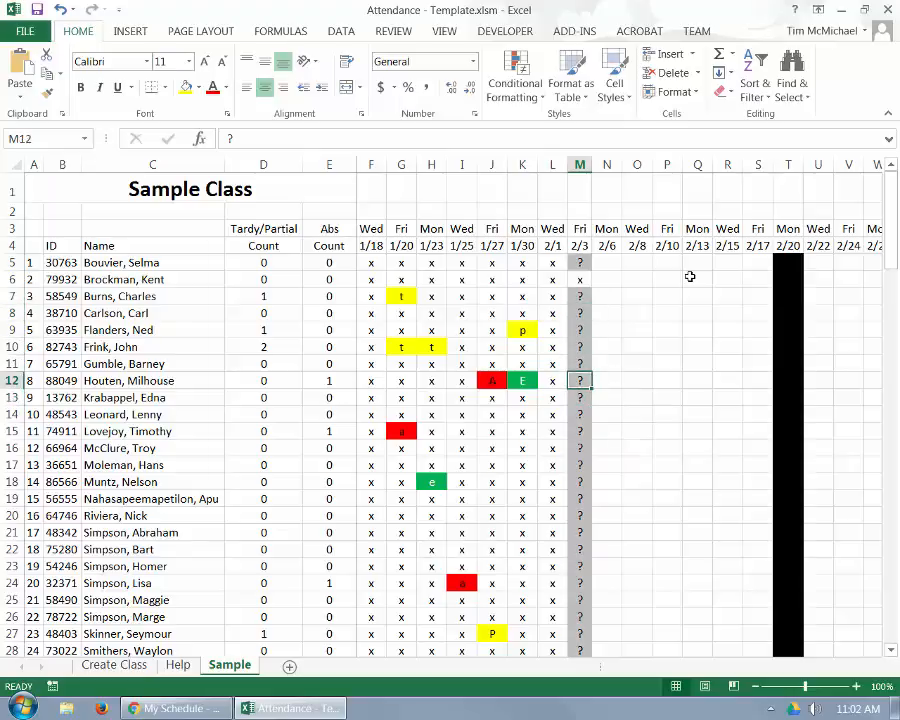
pyautogui.write('A')
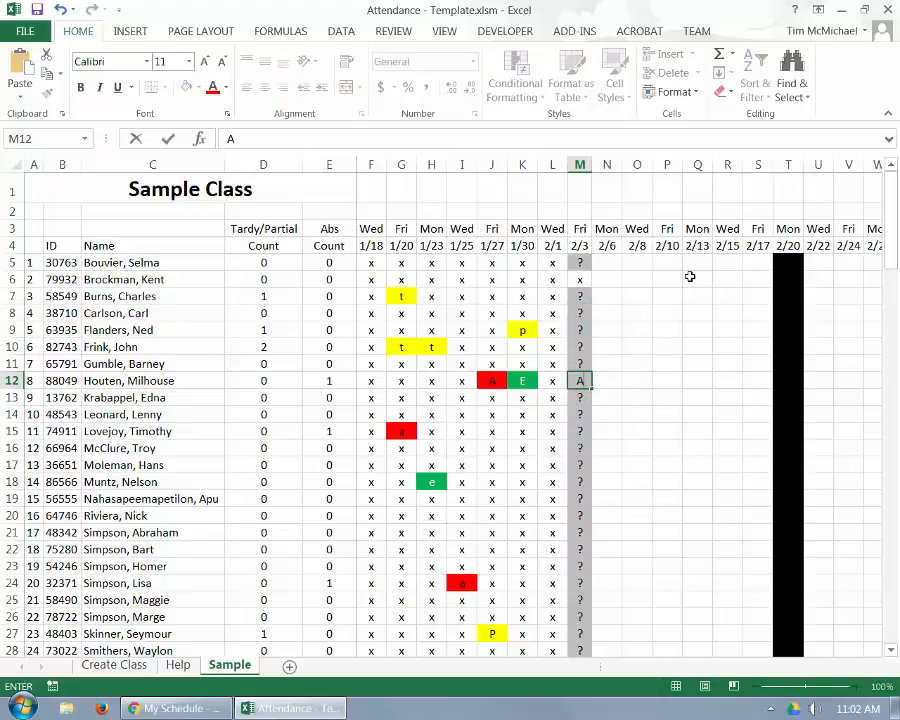
pyautogui.press('Return')
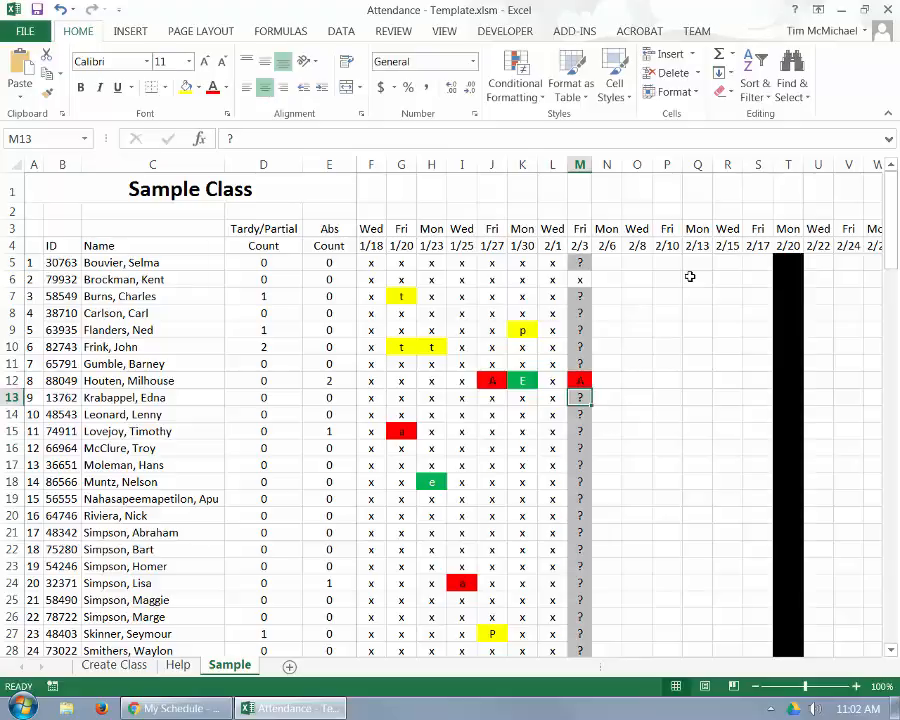
# Step: Enter the holiday code h for the first five students in the 2/17 column
pyautogui.click(748, 261)
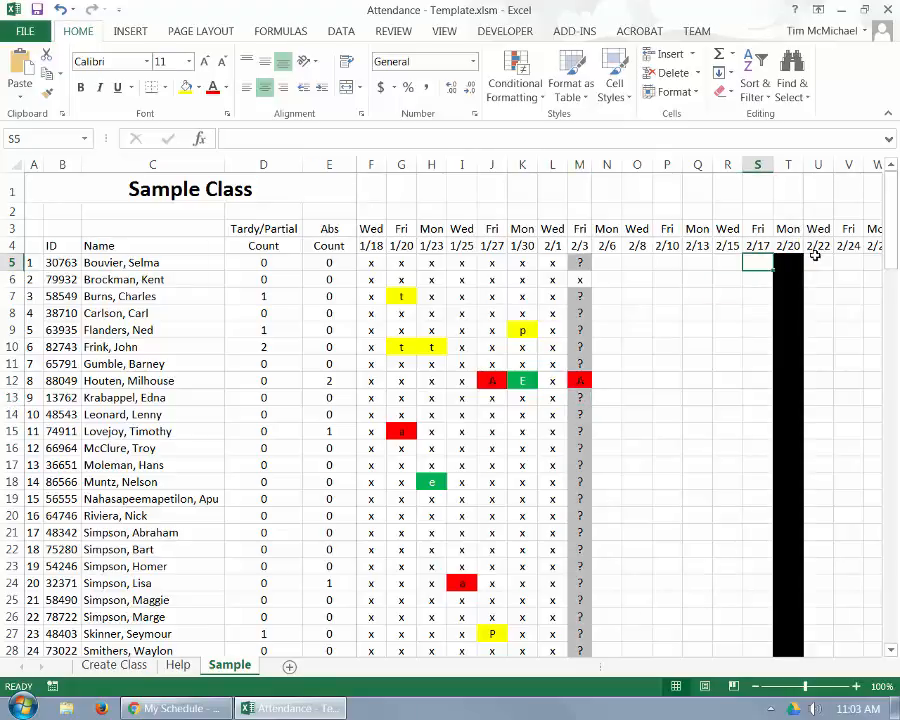
pyautogui.write('h')
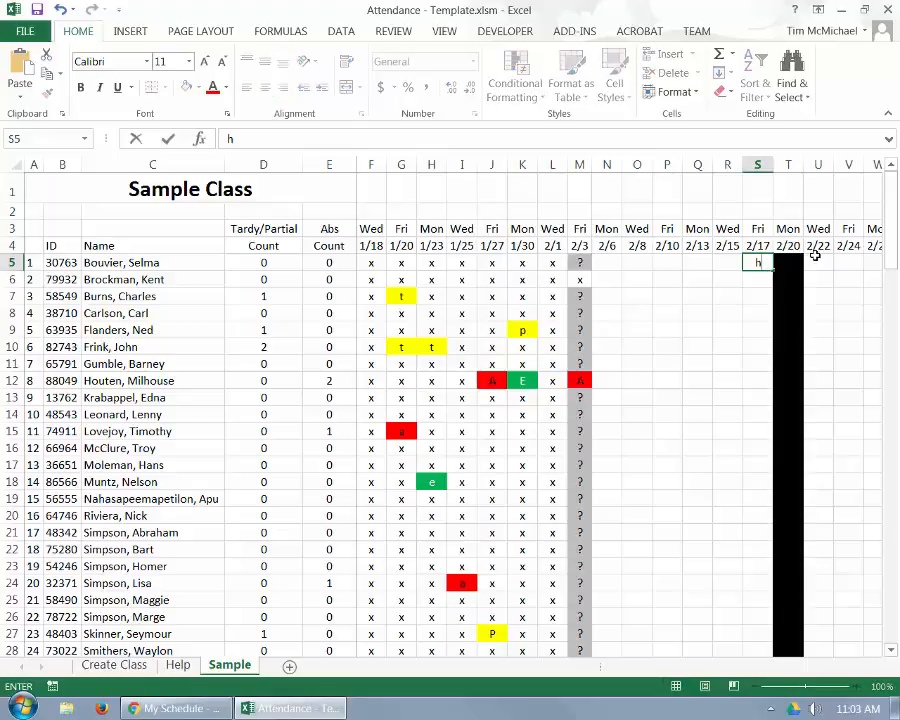
pyautogui.press('Return')
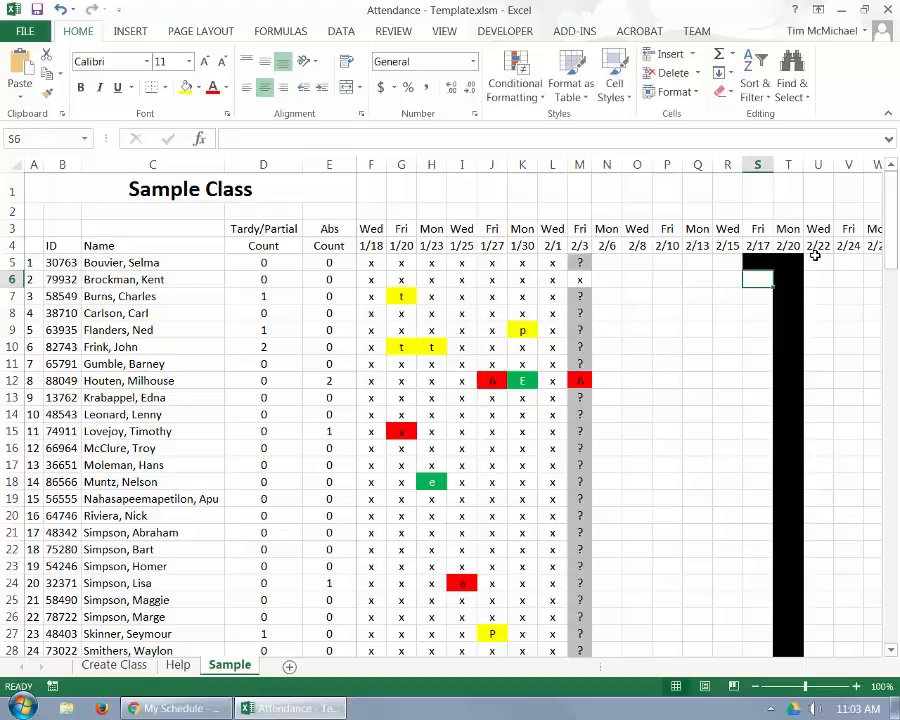
pyautogui.press('Down')
pyautogui.press('Down')
pyautogui.press('Down')
pyautogui.press('Down')
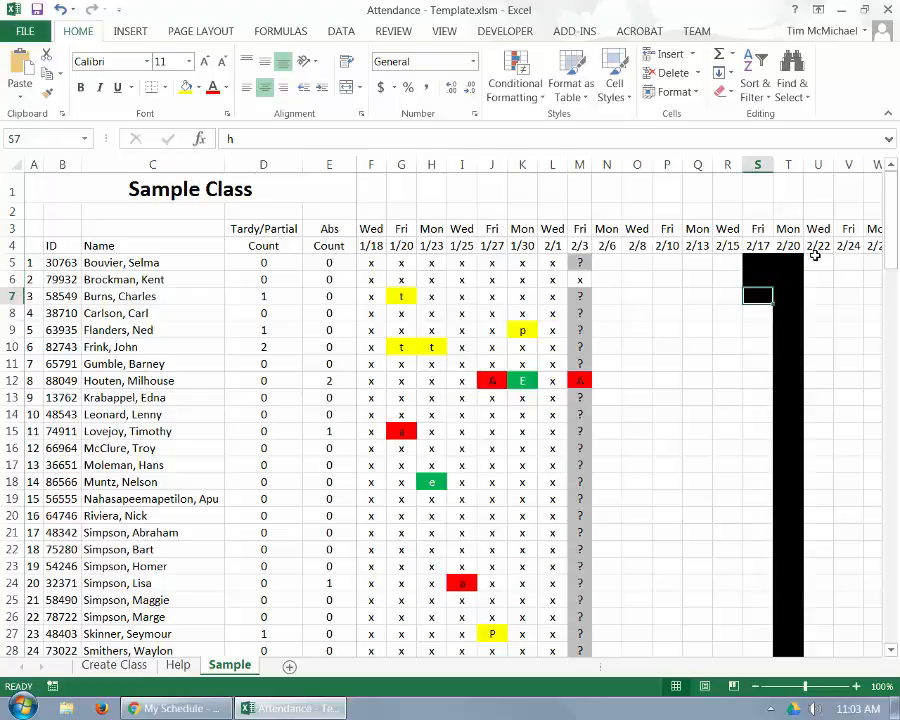
pyautogui.write('h')
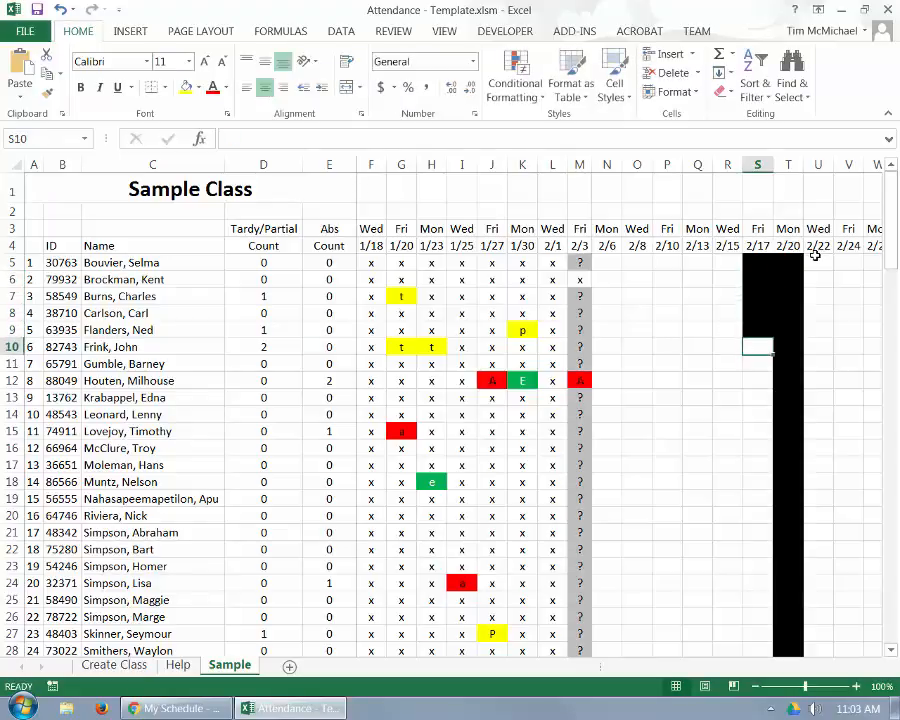
# Step: Clear the holiday codes from the 2/17 column
pyautogui.press('Up')
pyautogui.press('Up')
pyautogui.press('Up')
pyautogui.press('Up')
pyautogui.press('Delete')
pyautogui.press('Up')
pyautogui.press('Delete')
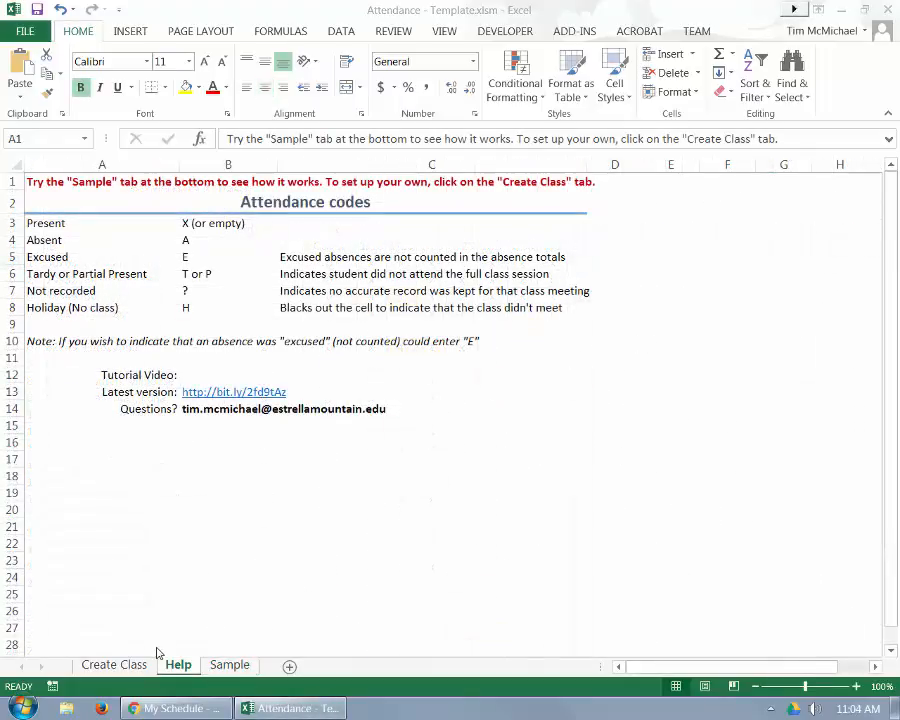
# Step: Go to the Create Class sheet and save the workbook in the Downloads folder as Attendance - Spring 2017.xlsm
pyautogui.click(126, 667)
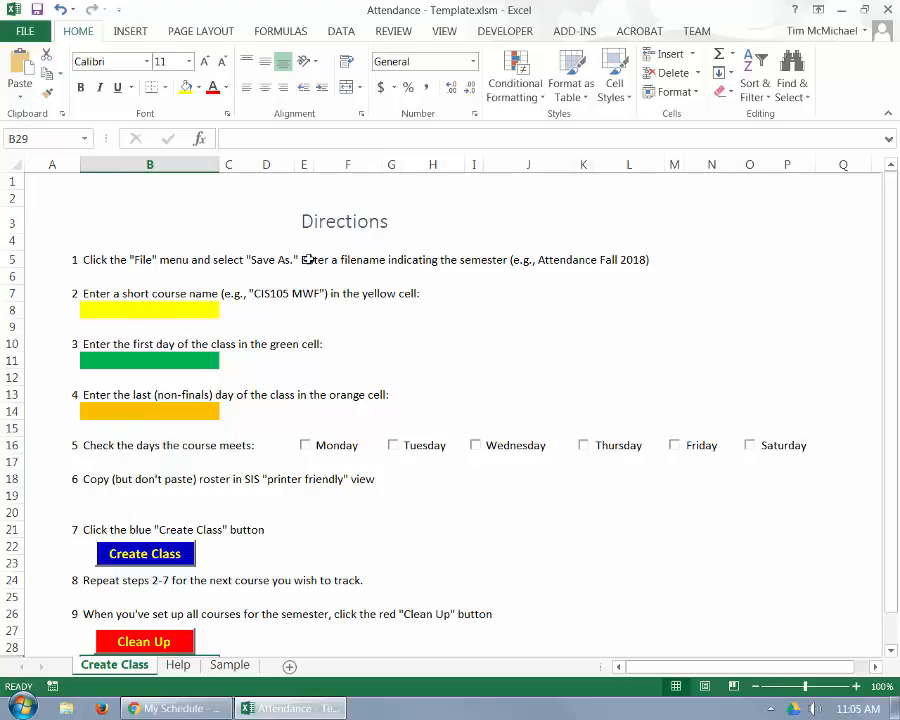
pyautogui.click(22, 28)
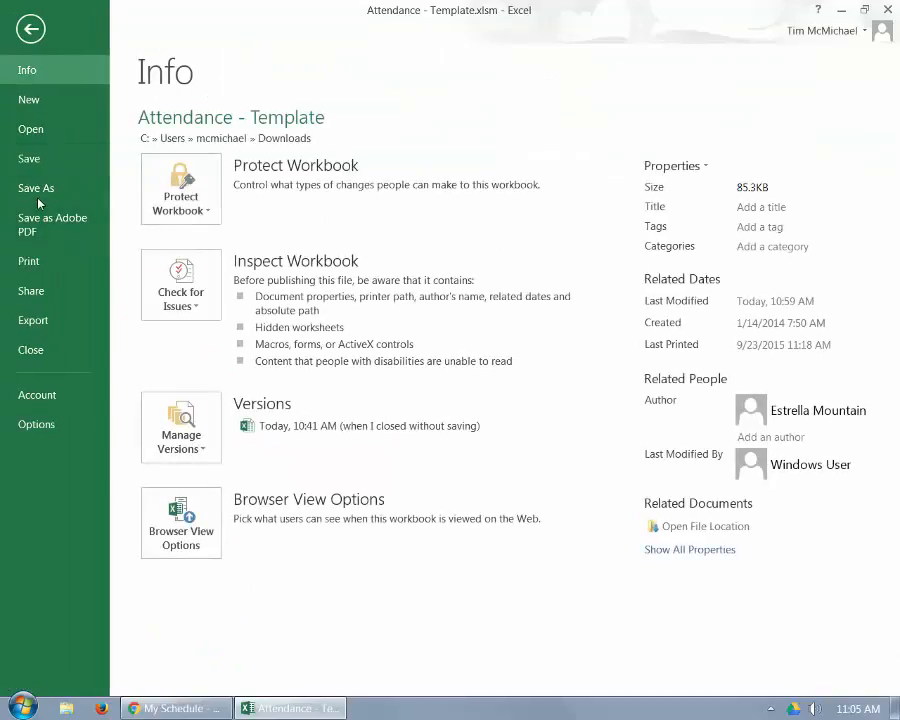
pyautogui.click(37, 192)
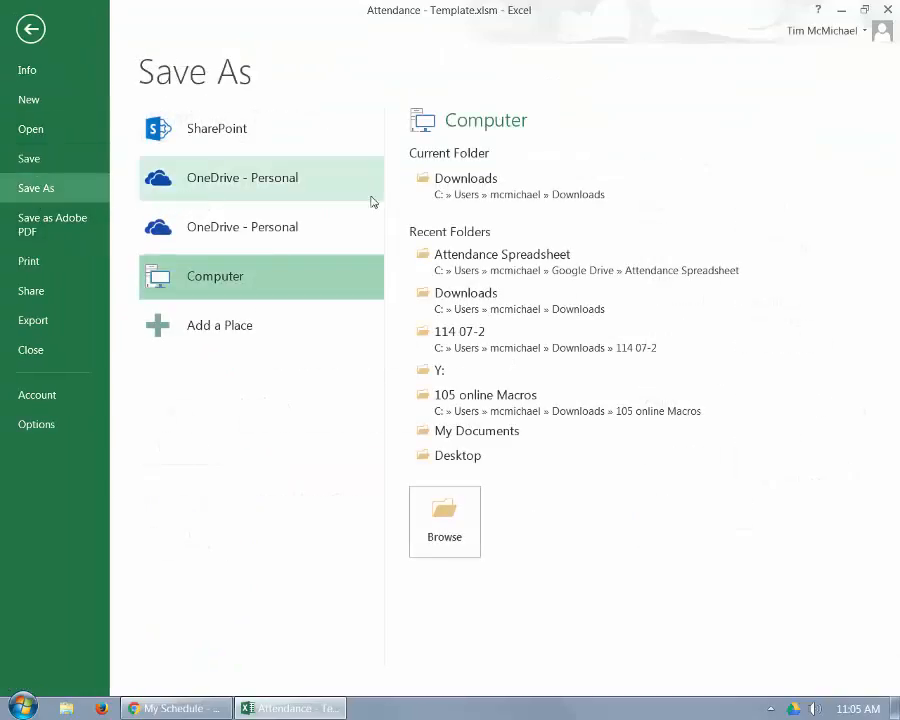
pyautogui.click(451, 186)
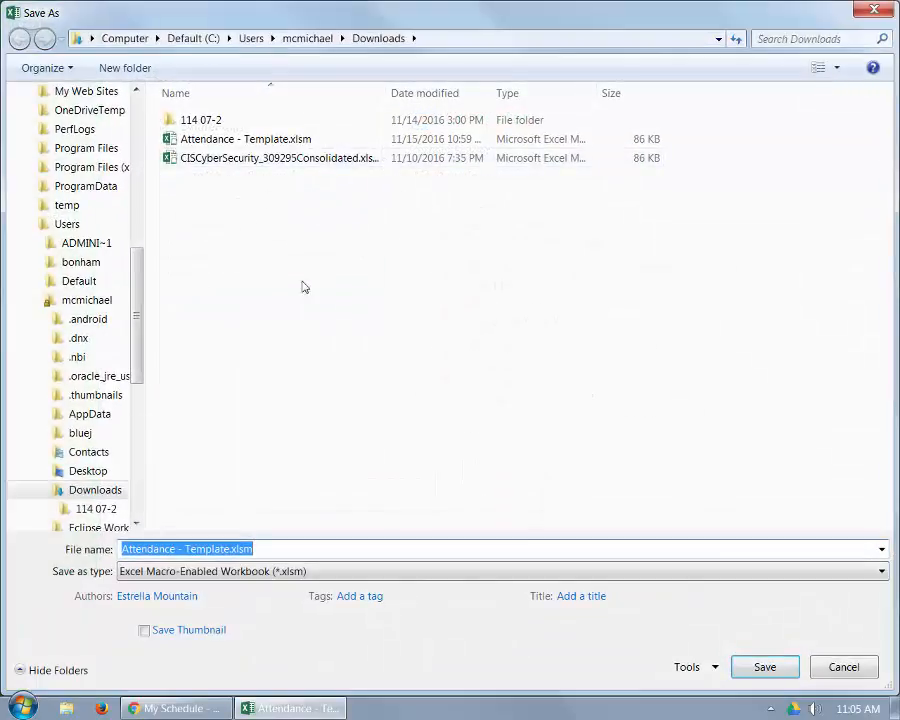
pyautogui.click(219, 549)
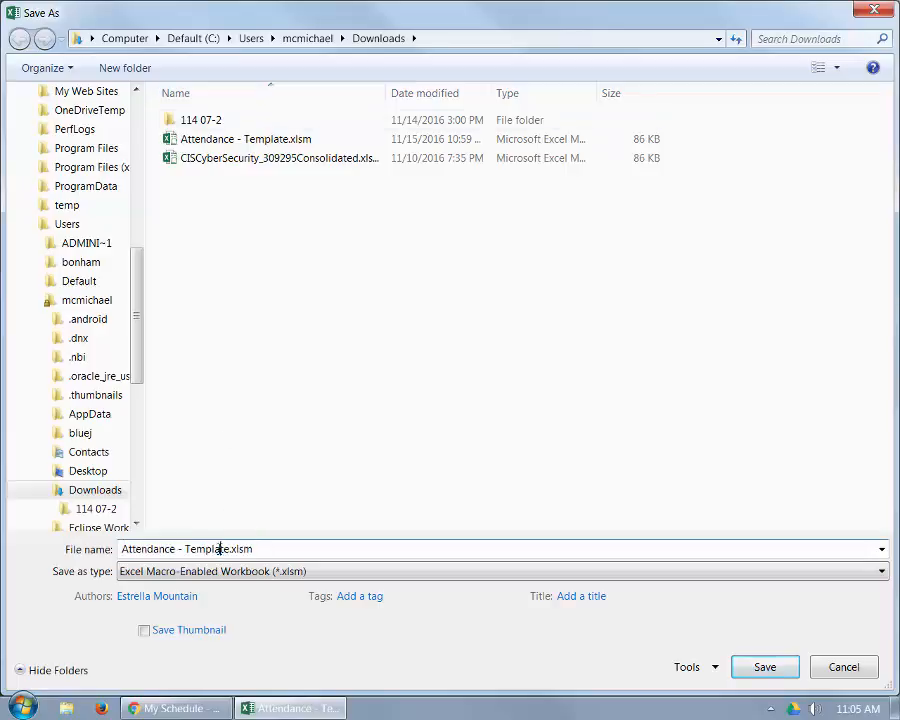
pyautogui.moveTo(229, 549); pyautogui.dragTo(185, 549)
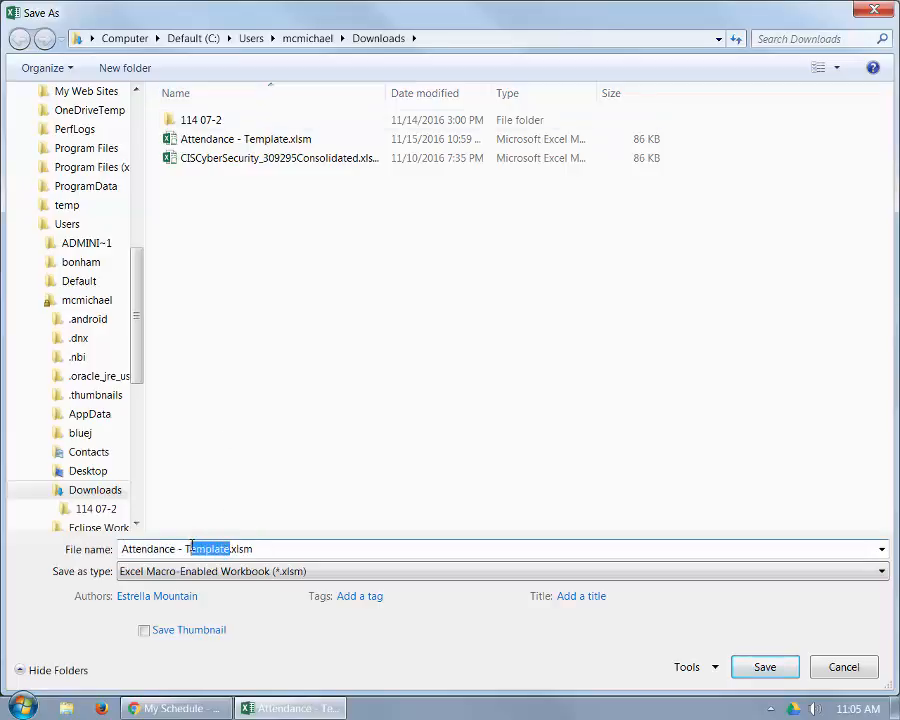
pyautogui.write('F')
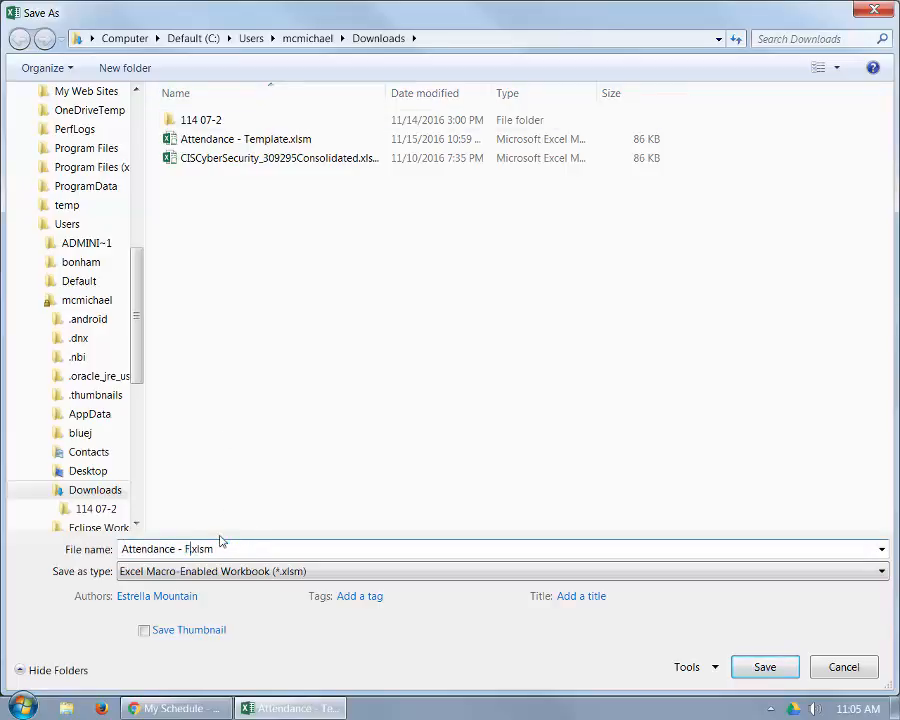
pyautogui.write('a')
pyautogui.press('BackSpace')
pyautogui.press('BackSpace')
pyautogui.write('Spring 2017')
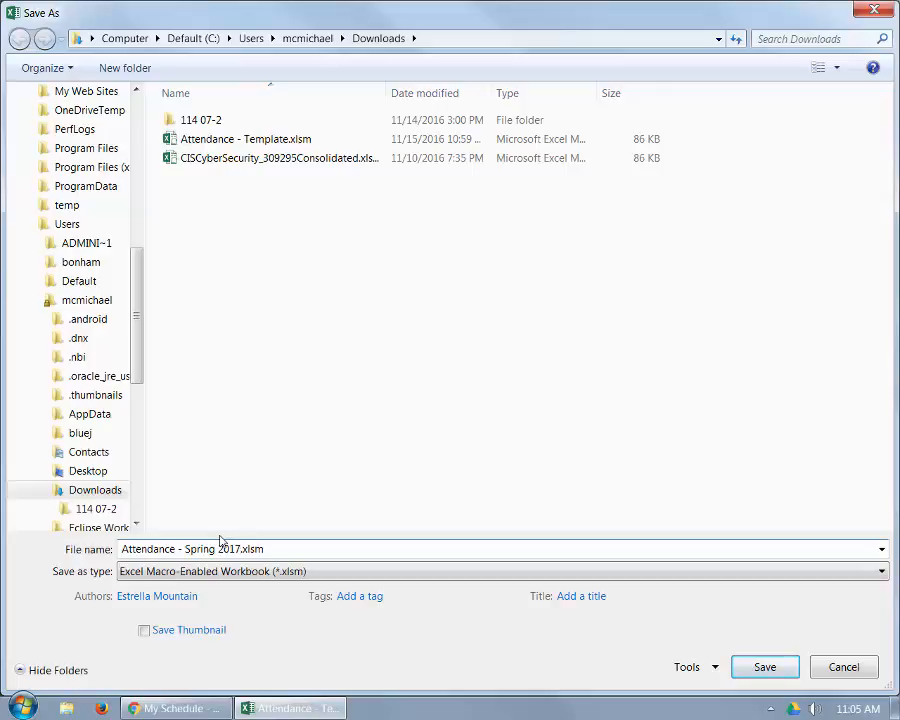
pyautogui.click(762, 668)
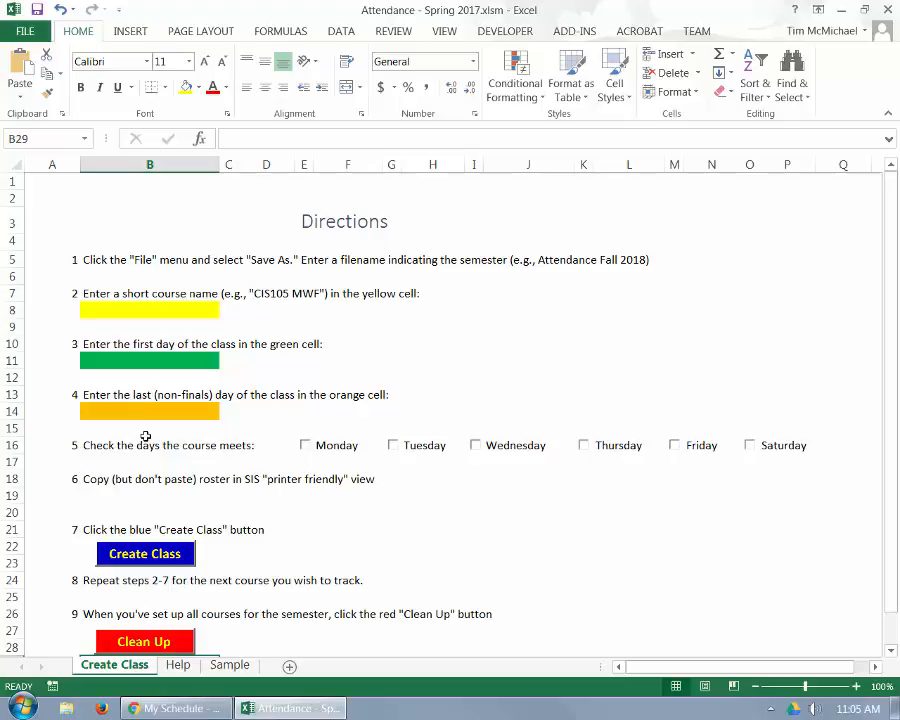
# Step: Write CIS105 Morning as the short course name in the yellow cell
pyautogui.click(138, 308)
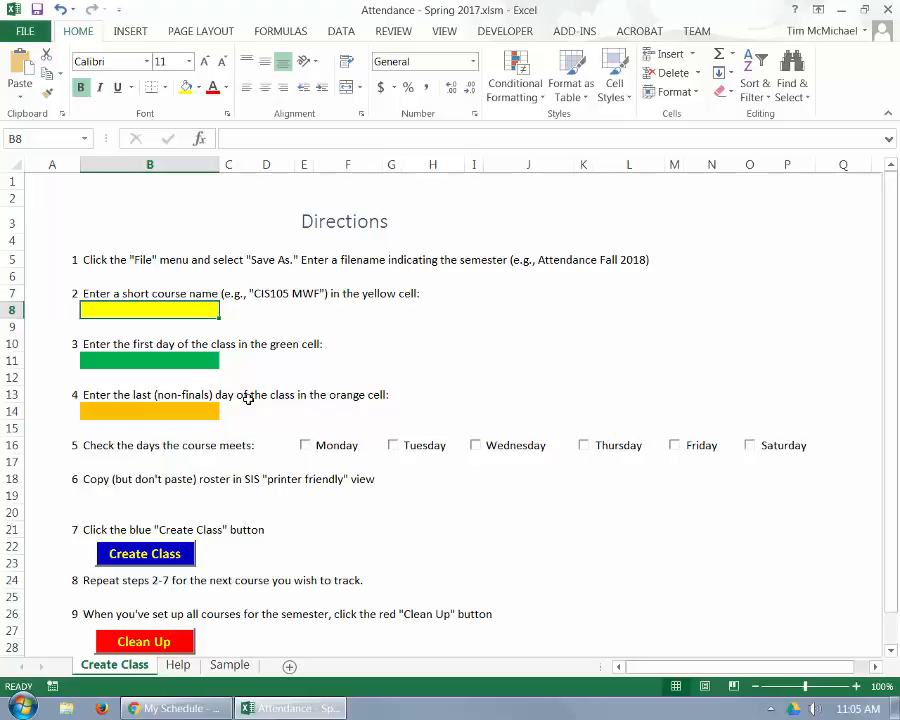
pyautogui.write('CIS')
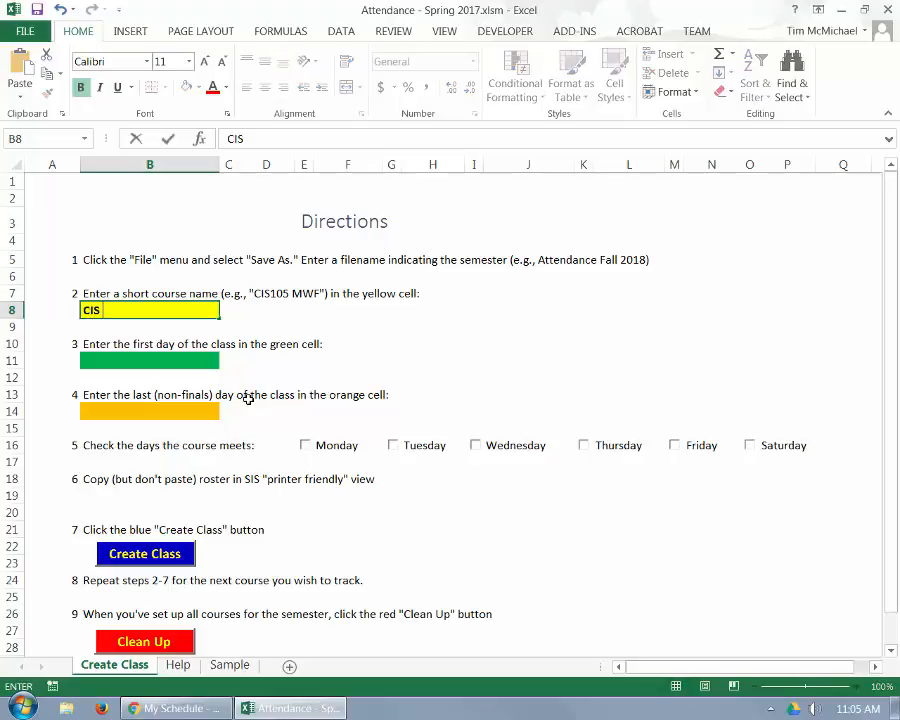
pyautogui.write('105')
pyautogui.write('WMF')
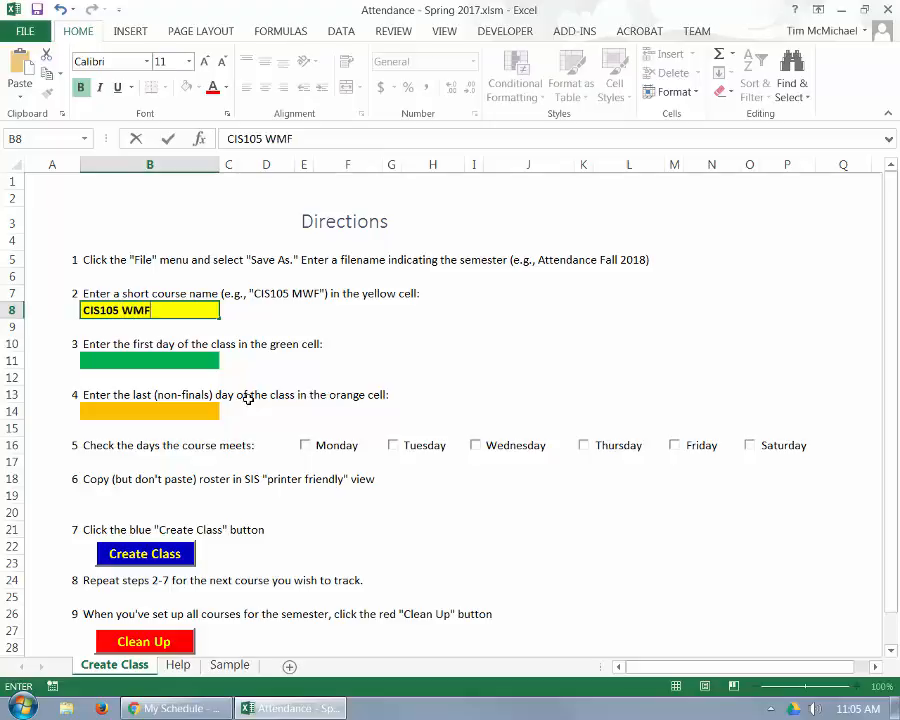
pyautogui.press('BackSpace')
pyautogui.press('BackSpace')
pyautogui.write('MWF')
pyautogui.press('BackSpace')
pyautogui.write('orning')
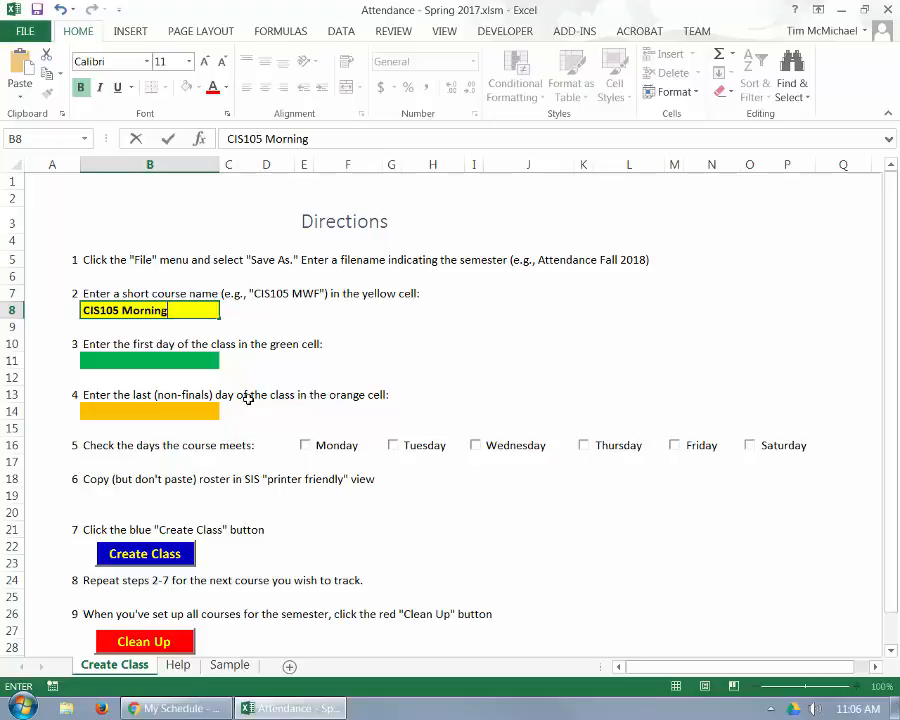
# Step: Shorten the course name in the yellow cell to CIS105
pyautogui.press('BackSpace')
pyautogui.press('BackSpace')
pyautogui.press('BackSpace')
pyautogui.press('BackSpace')
pyautogui.press('BackSpace')
pyautogui.press('BackSpace')
pyautogui.press('BackSpace')
pyautogui.press('BackSpace')
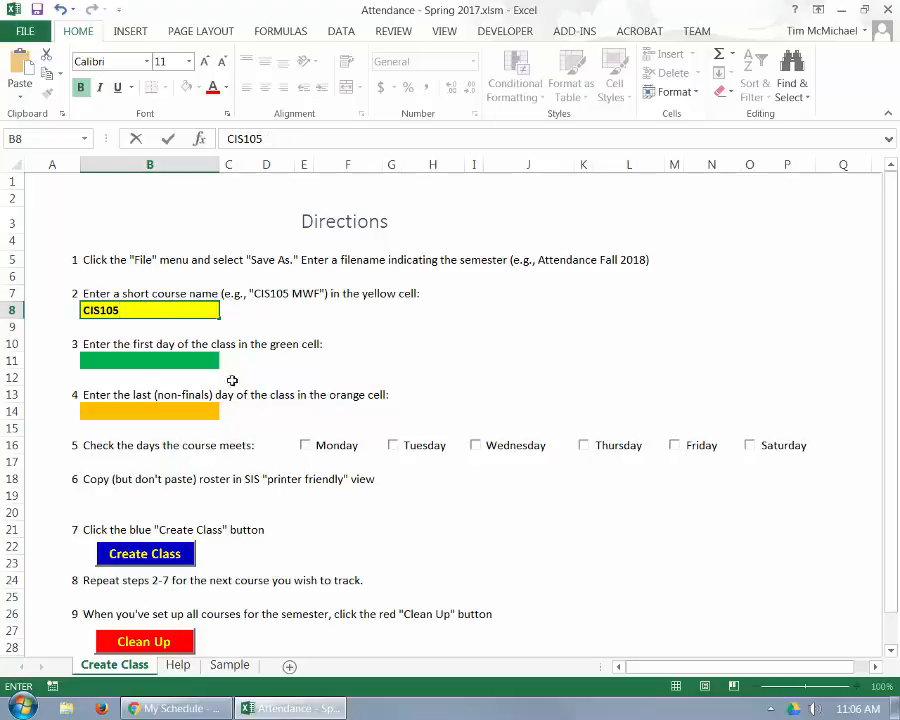
# Step: Enter 1/15/2017 as the first day of the class in the green cell
pyautogui.click(124, 361)
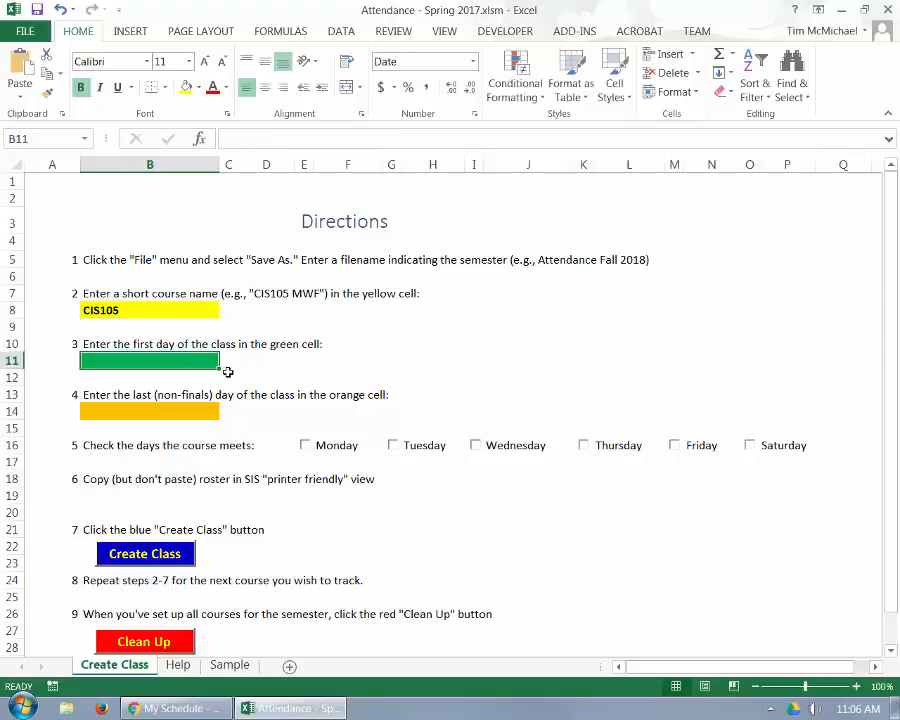
pyautogui.write('1/15/')
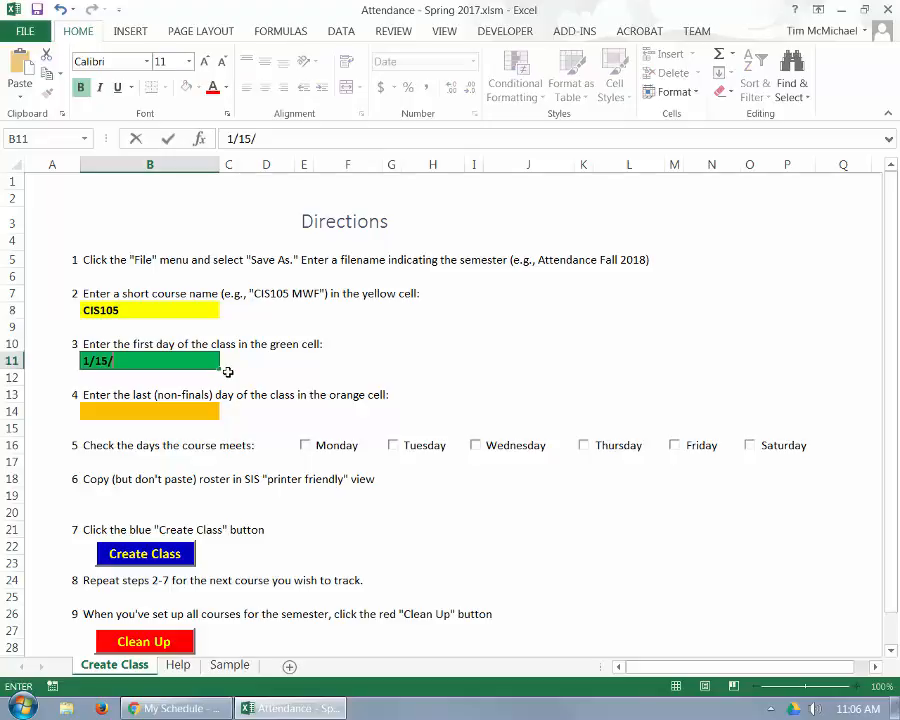
pyautogui.write('2017')
pyautogui.press('Tab')
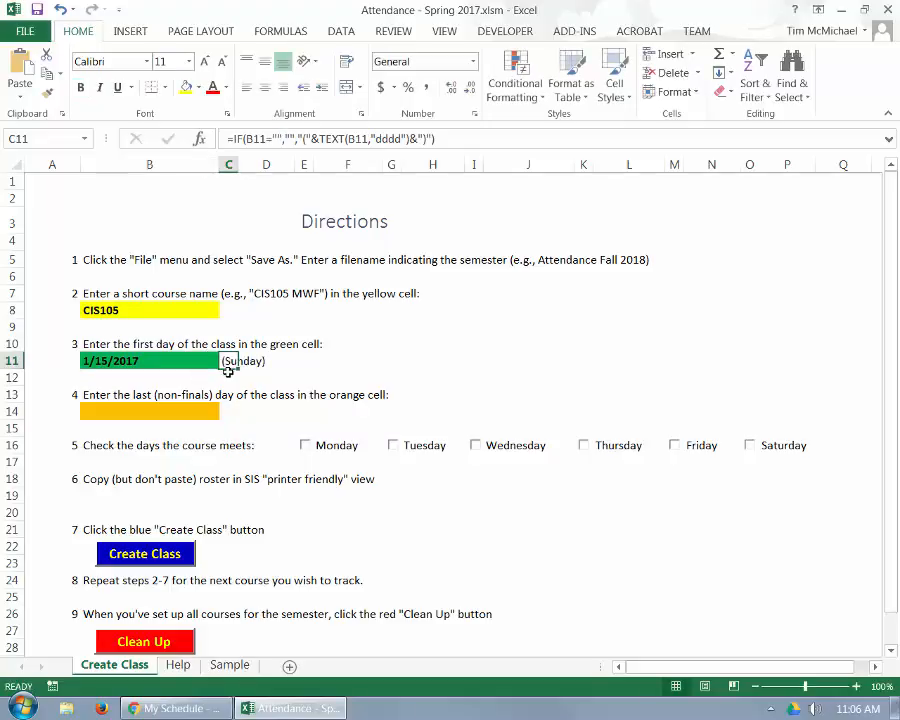
# Step: Change the first day of the class to 1/6
pyautogui.hotkey('shift', 'Tab')
pyautogui.write('1')
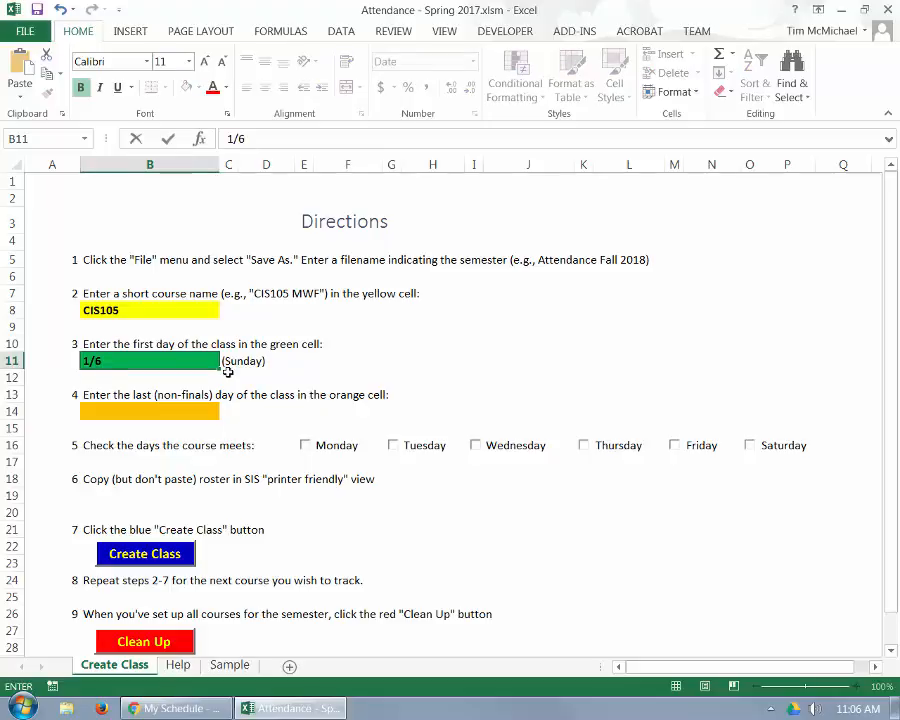
pyautogui.press('Tab')
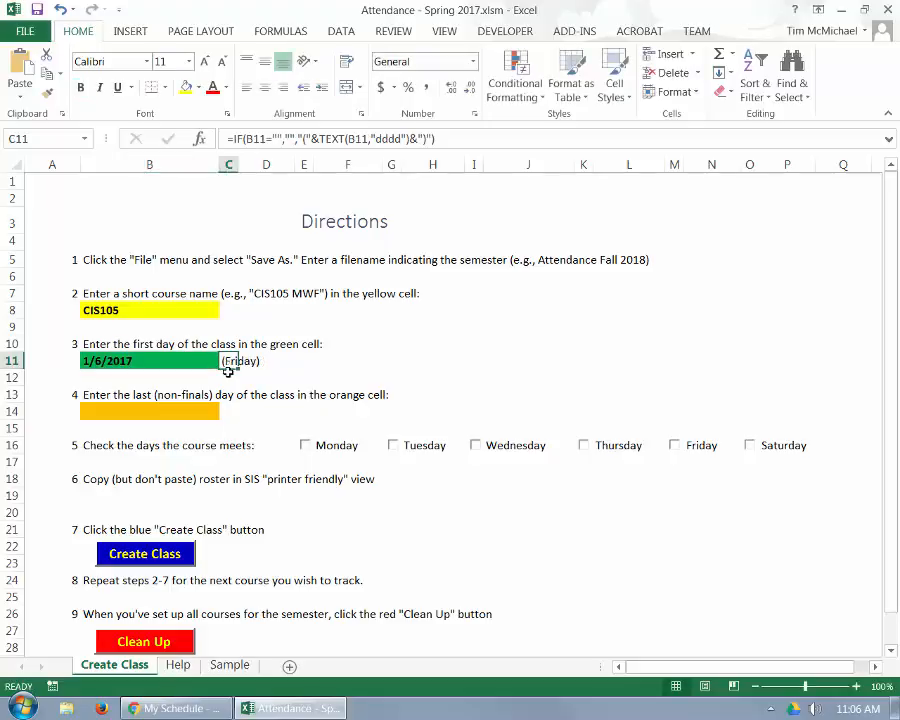
# Step: Set the first day of the class in the green cell to 1/16/2017
pyautogui.hotkey('shift', 'Tab')
pyautogui.write('1/1')
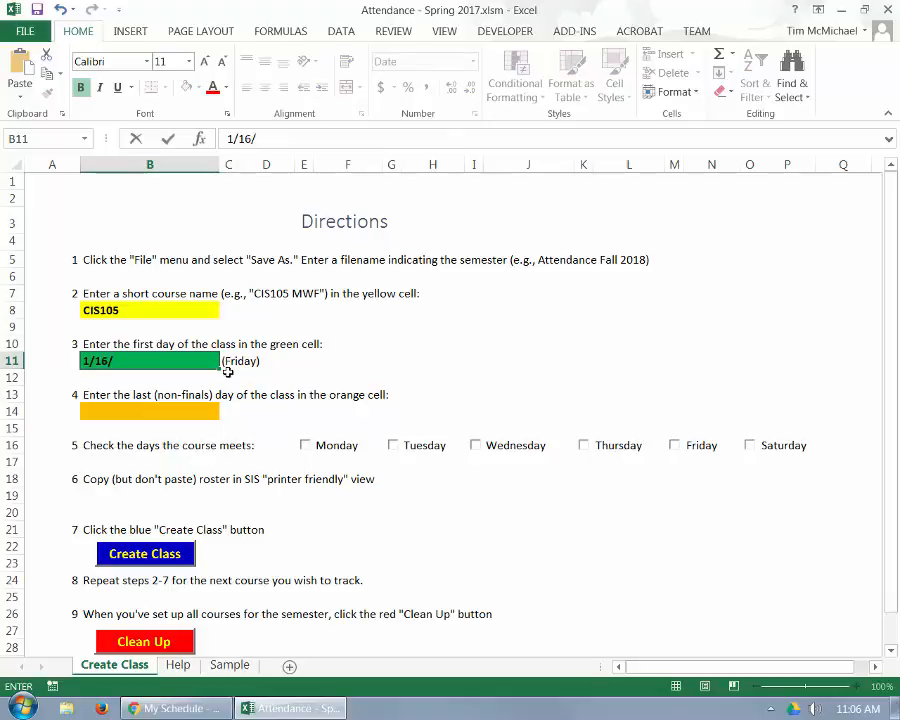
pyautogui.press('Right')
pyautogui.press('Down')
pyautogui.press('Down')
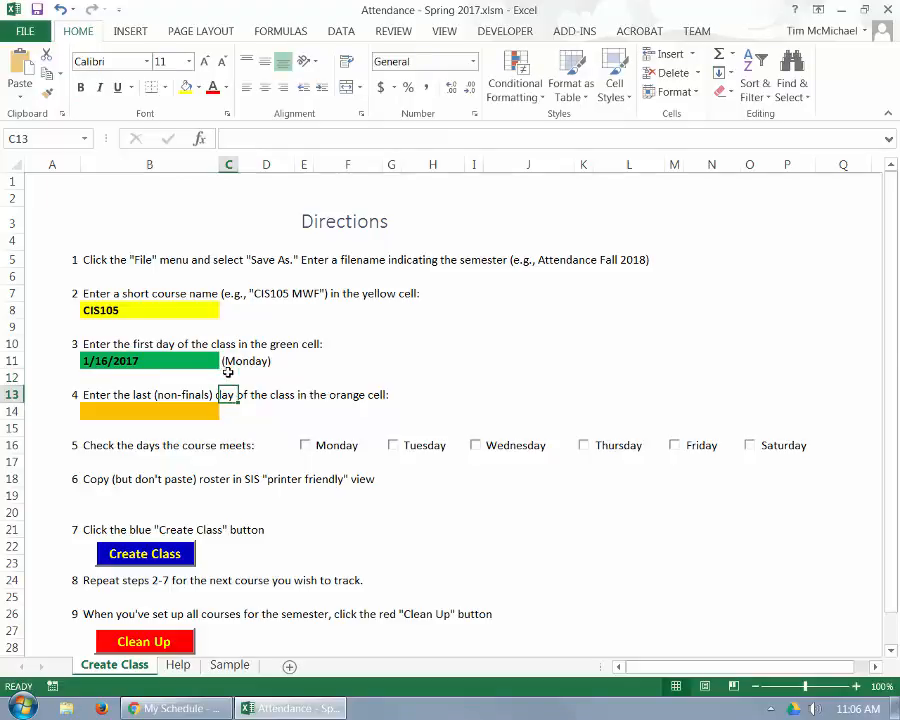
# Step: Enter 5/11/2017 as the last non-finals day of the class in the orange cell
pyautogui.press('Left')
pyautogui.press('Down')
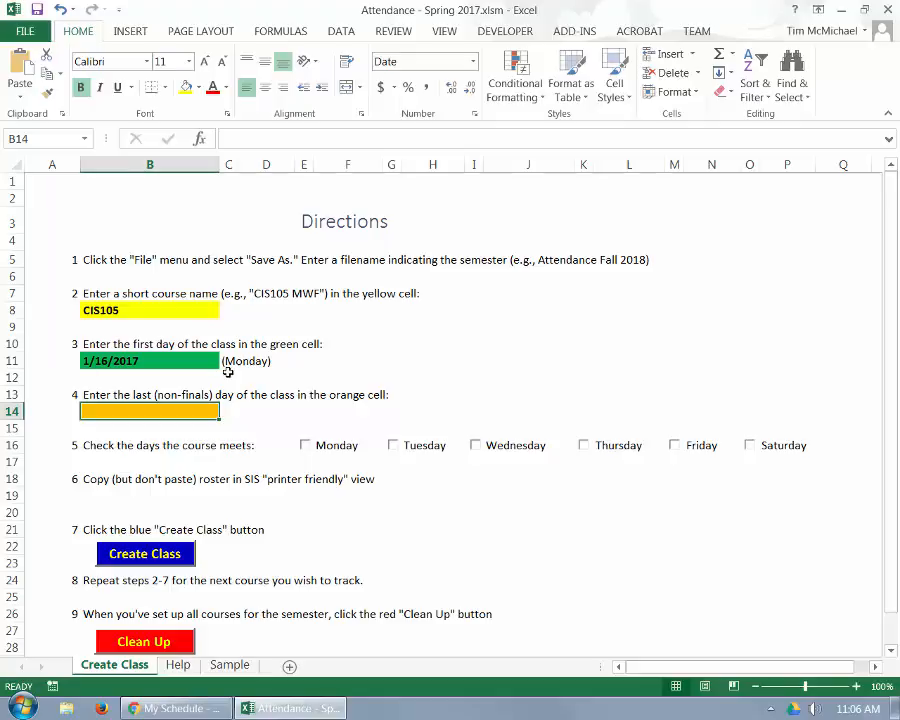
pyautogui.write('5/')
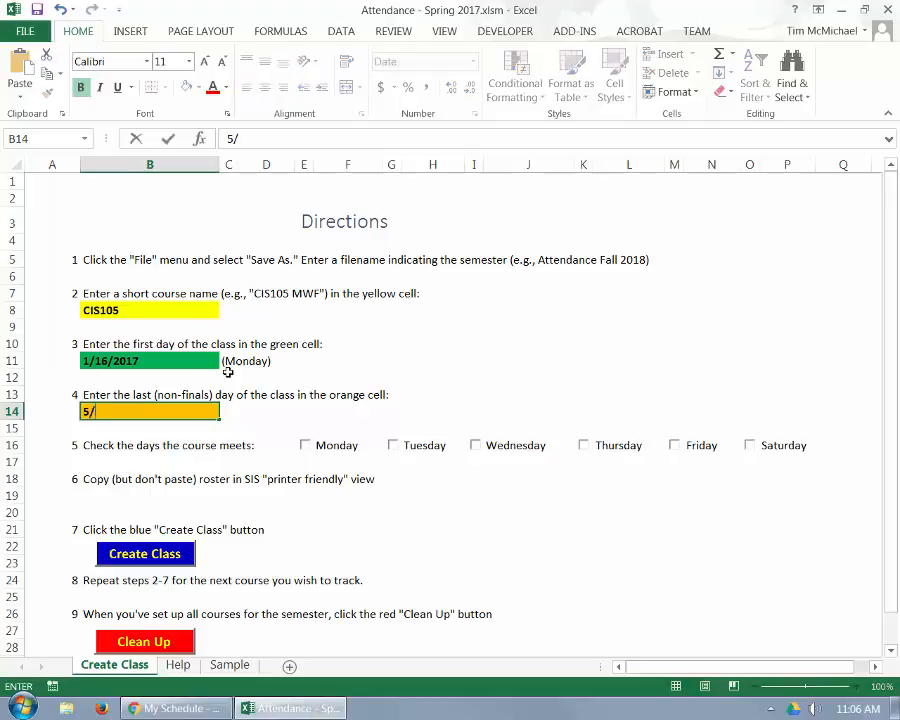
pyautogui.write('11')
pyautogui.press('Tab')
pyautogui.press('Left')
pyautogui.write('5')
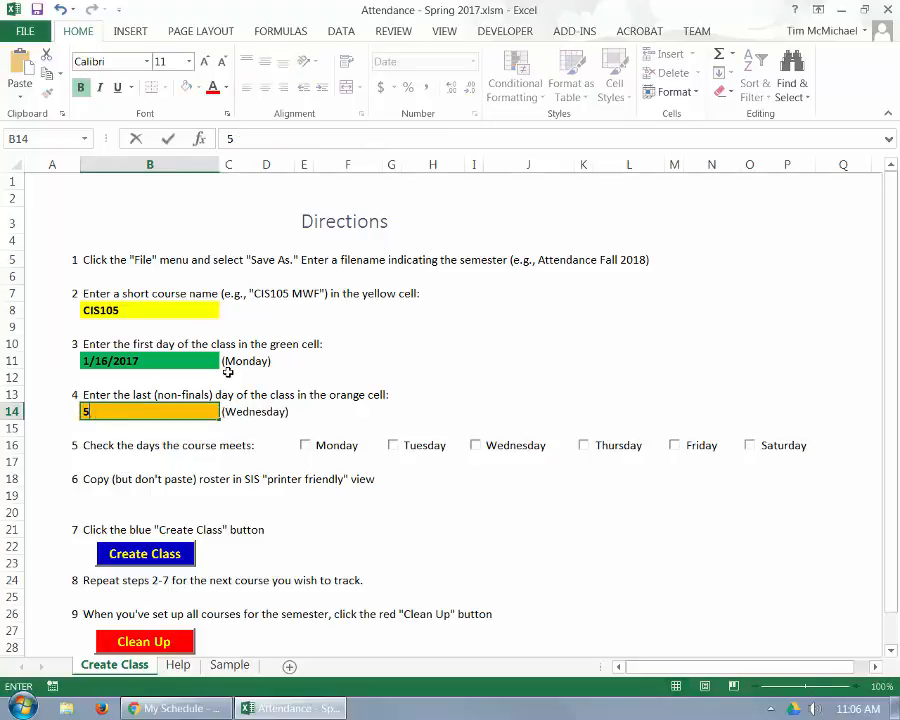
pyautogui.write('/11/2017')
pyautogui.press('Tab')
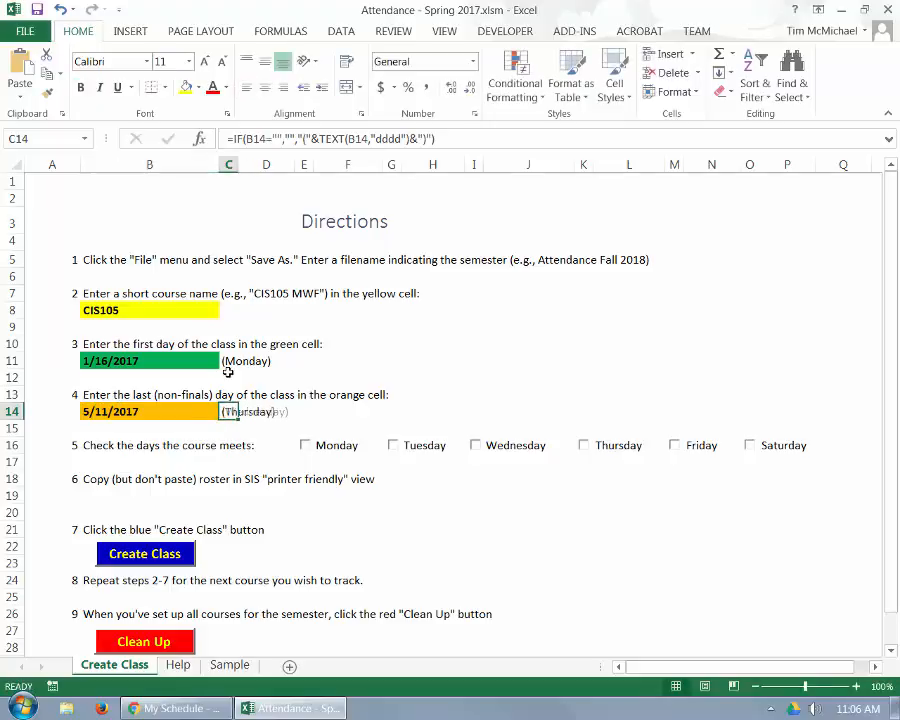
# Step: Set the last day of the class in the orange cell to 5/12/2017
pyautogui.press('Left')
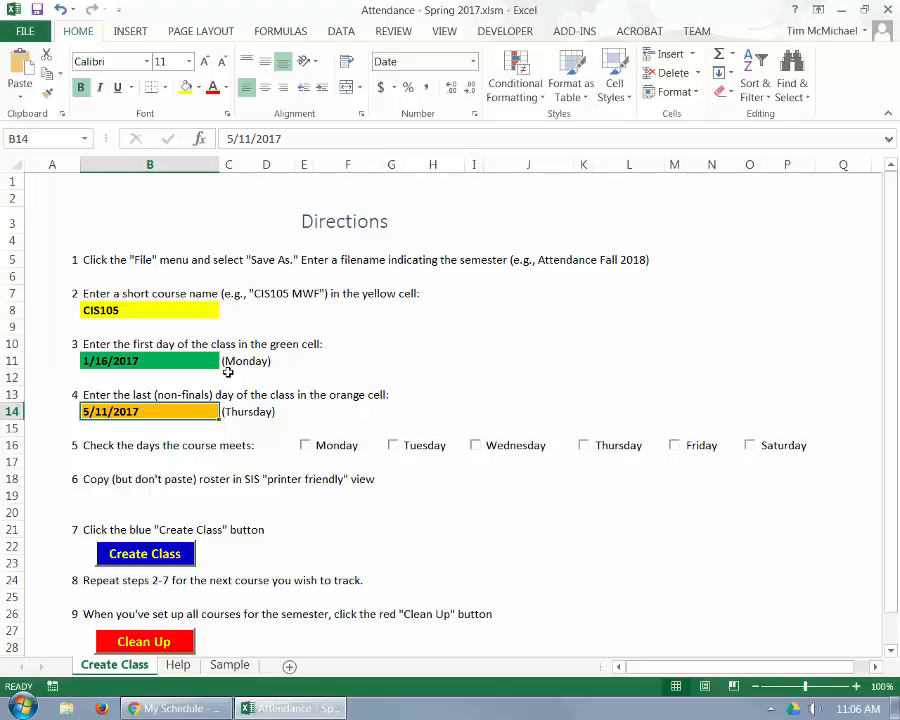
pyautogui.write('5/1')
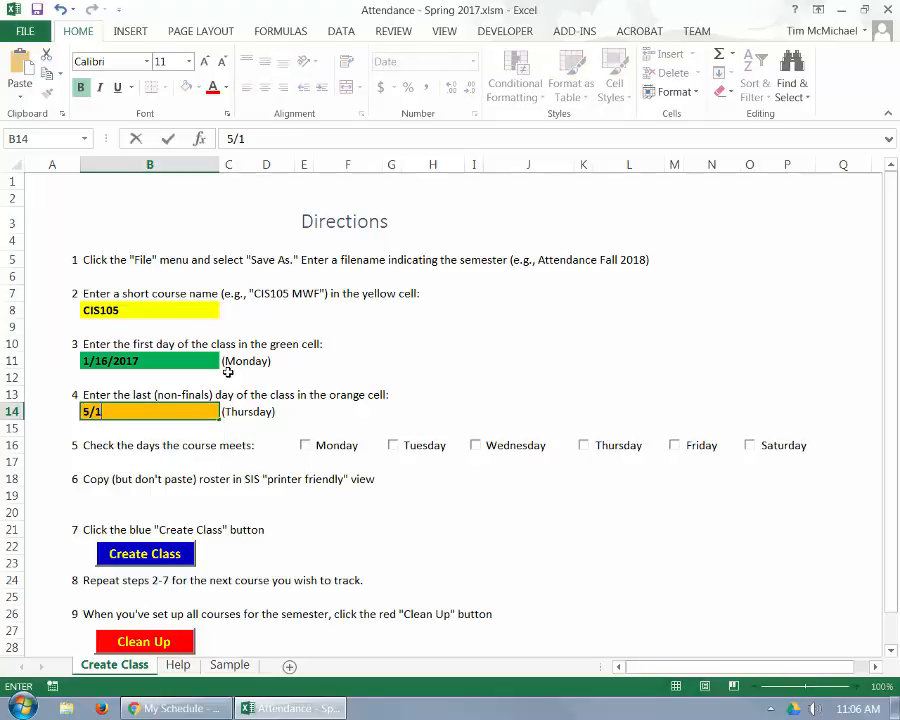
pyautogui.write('2/2017')
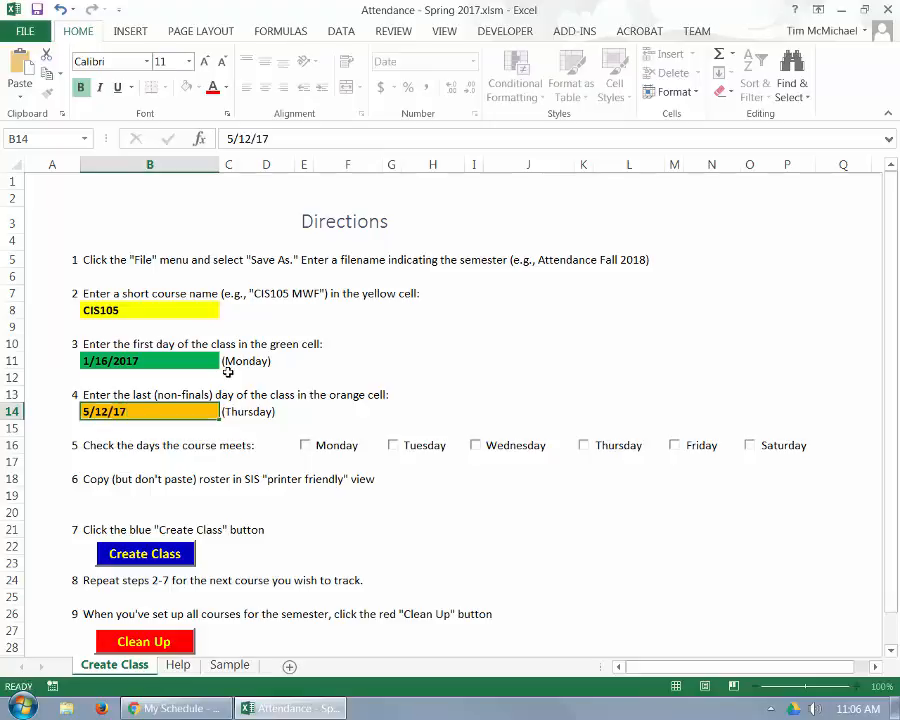
pyautogui.press('Tab')
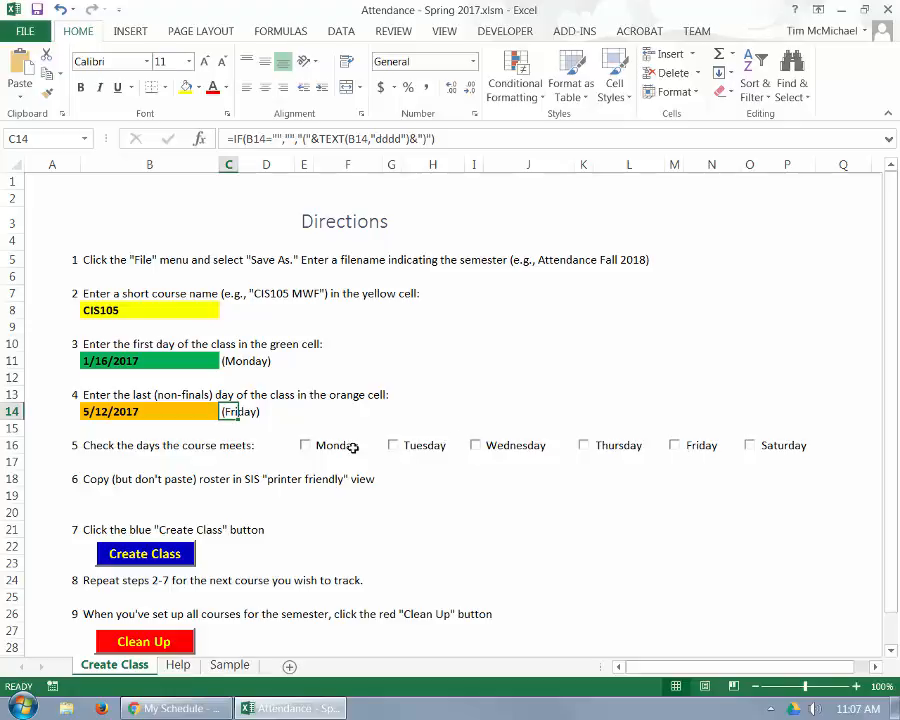
# Step: Mark Monday, Wednesday and Friday as the days the course meets
pyautogui.click(306, 446)
pyautogui.click(476, 446)
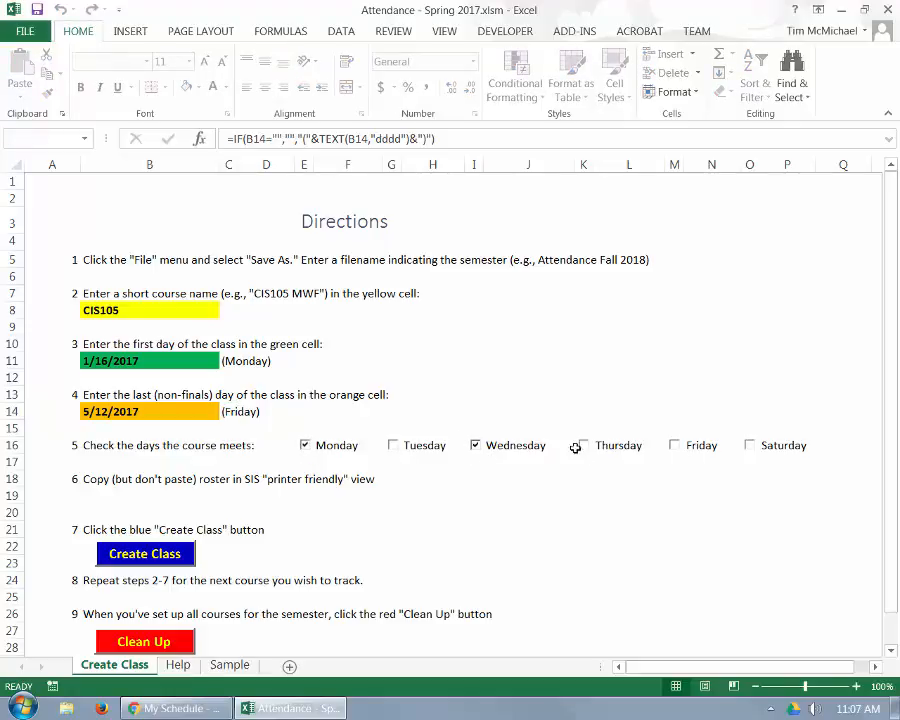
pyautogui.click(670, 446)
# Step: Switch to Chrome and open the printer-friendly class roster of the first CIS 105 class in the teaching schedule
pyautogui.click(218, 707)
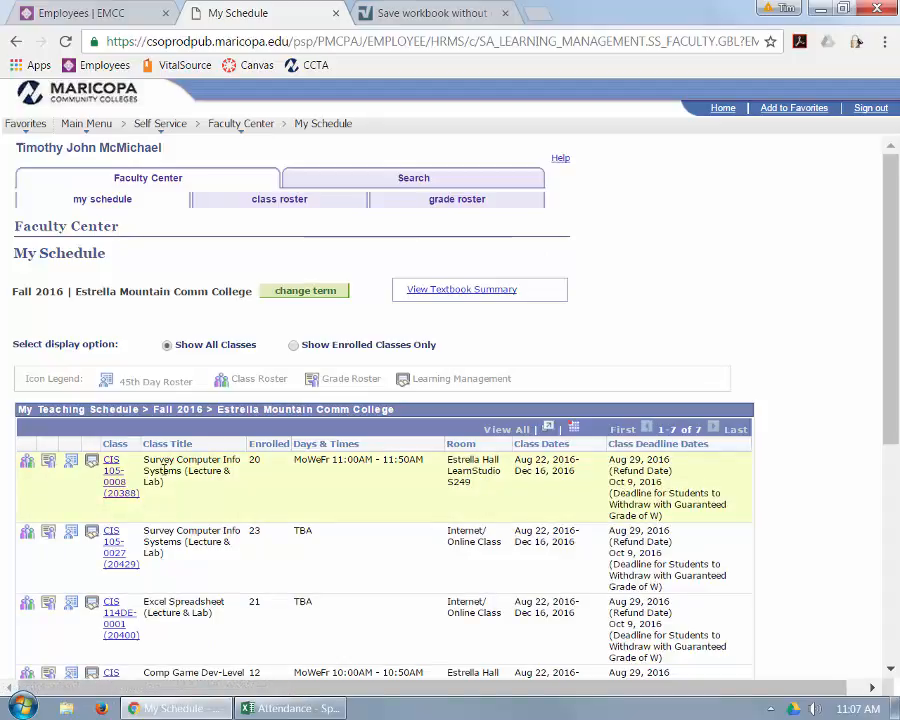
pyautogui.click(27, 463)
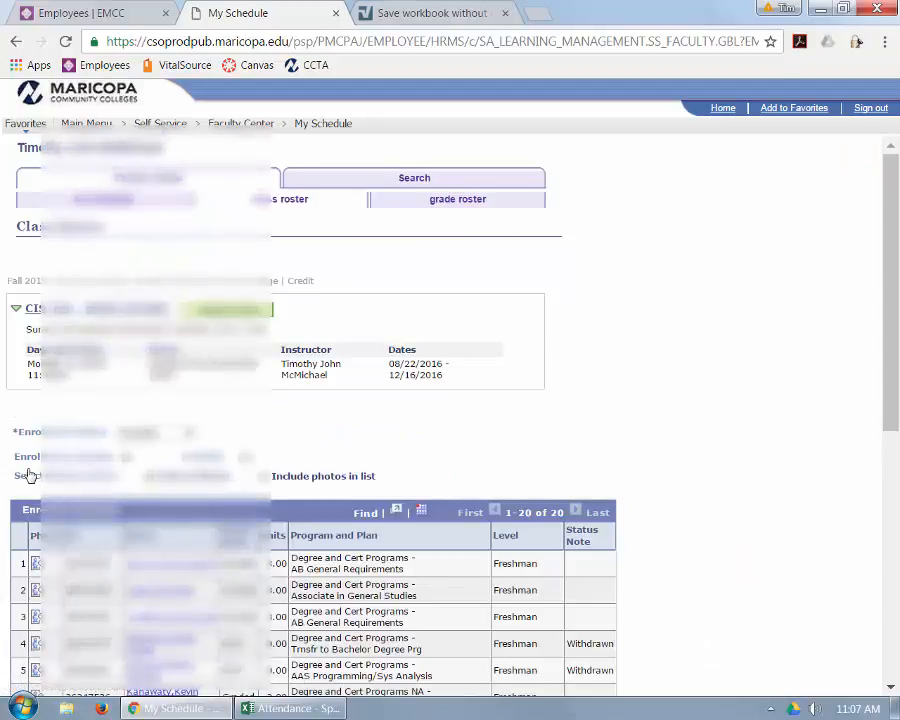
pyautogui.scroll(-3, 30, 476)
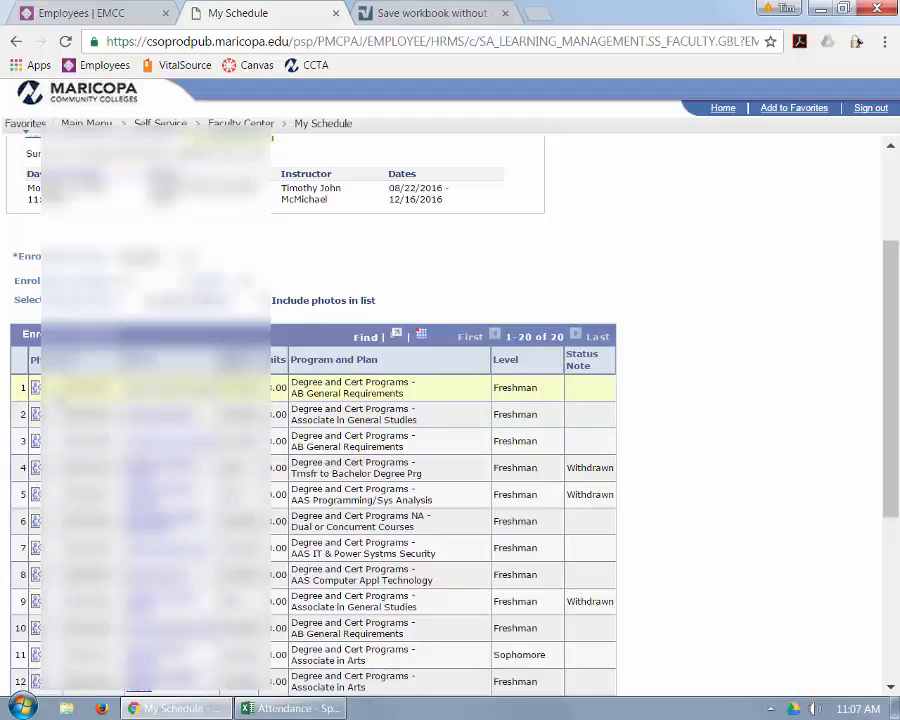
pyautogui.scroll(-3, 300, 400)
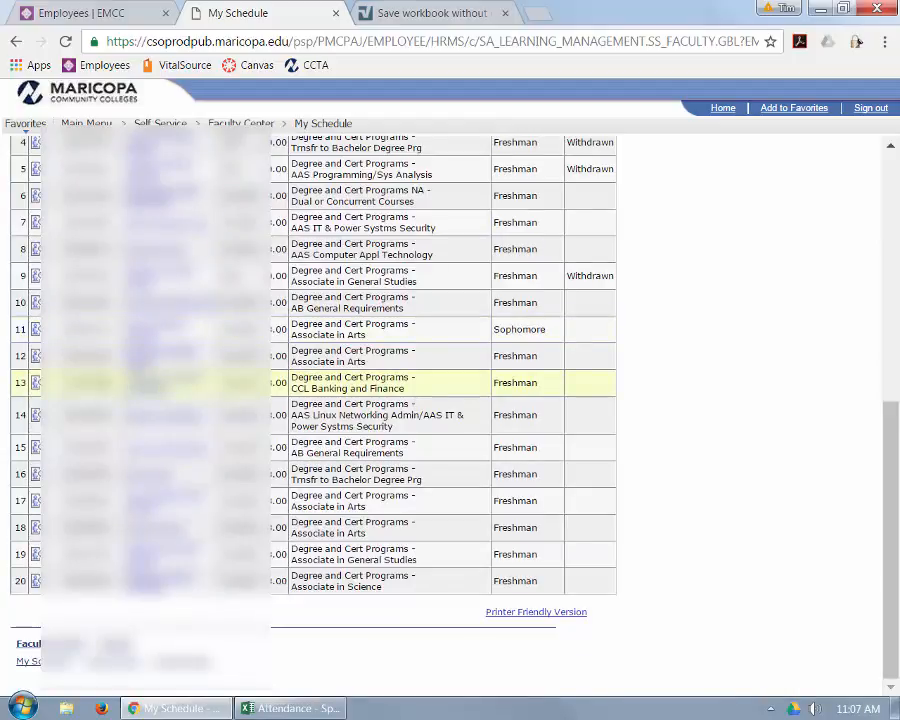
pyautogui.click(538, 614)
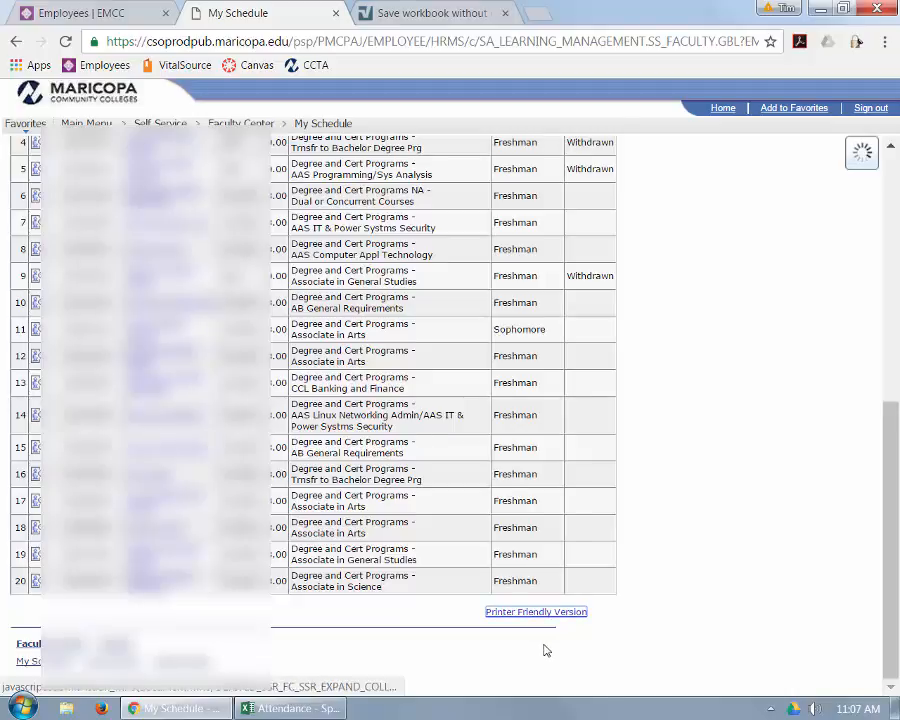
# Step: Copy all student rows of the printer-friendly roster, from row 1 through row 20
pyautogui.scroll(-3, 546, 651)
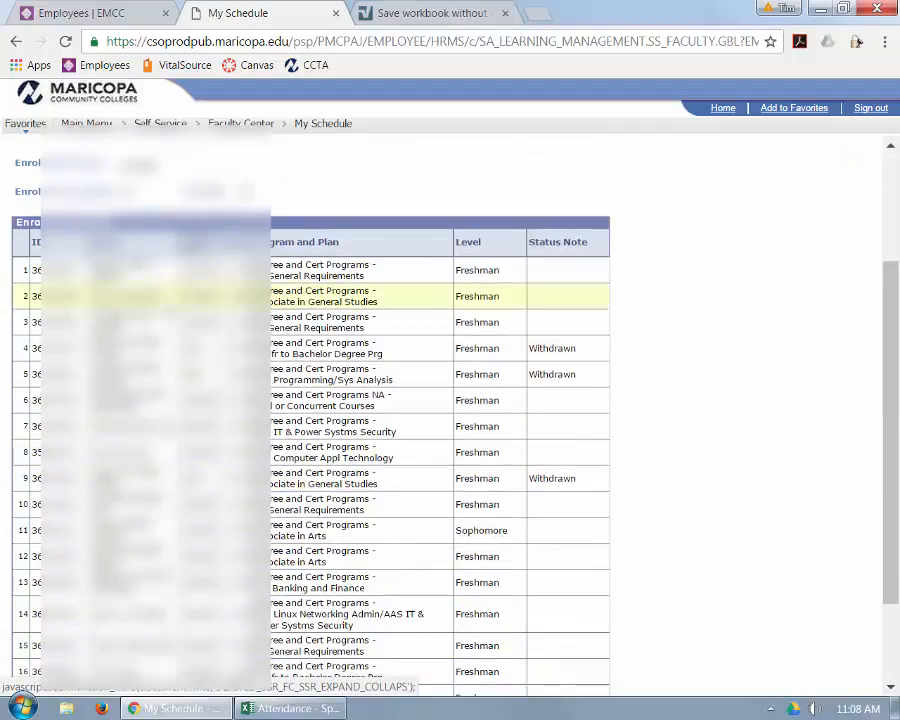
pyautogui.scroll(-2, 565, 372)
pyautogui.scroll(1, 575, 372)
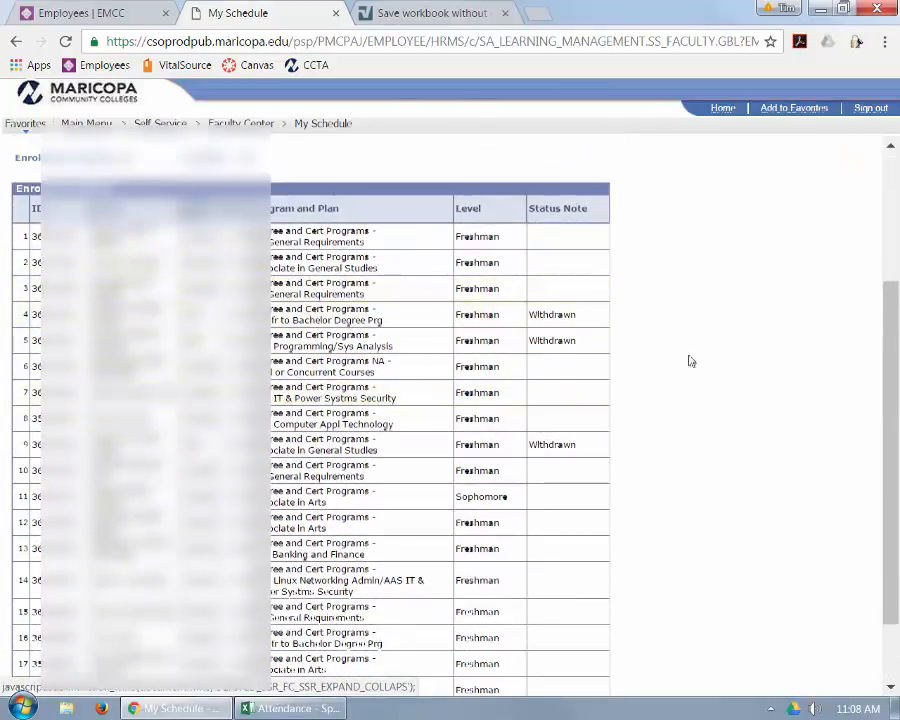
pyautogui.moveTo(886, 382); pyautogui.dragTo(893, 393)
pyautogui.moveTo(897, 412); pyautogui.dragTo(897, 424)
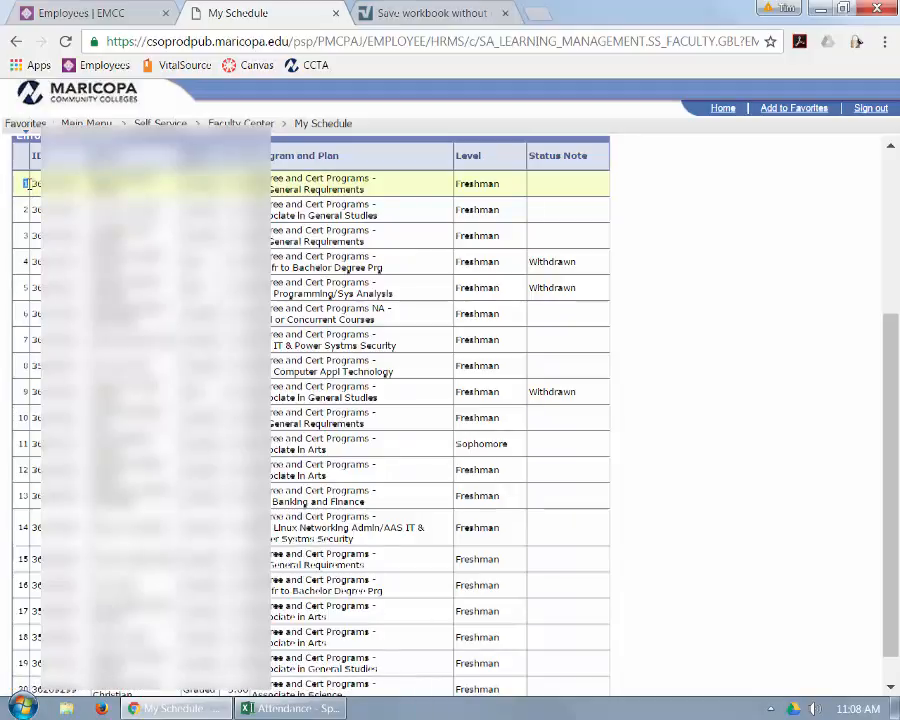
pyautogui.moveTo(26, 183); pyautogui.dragTo(554, 655)
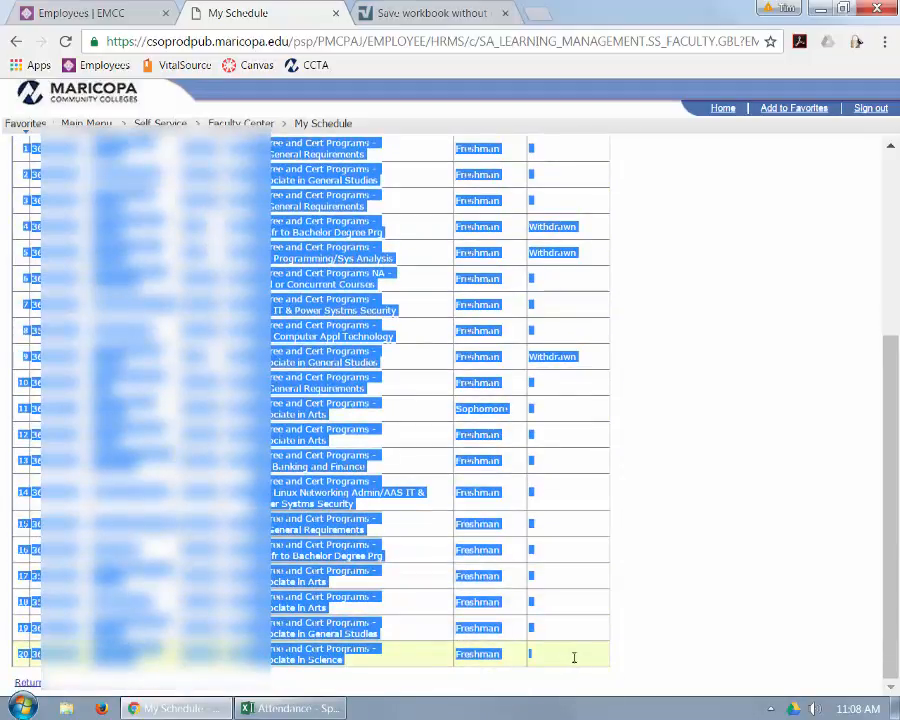
pyautogui.rightClick(301, 249)
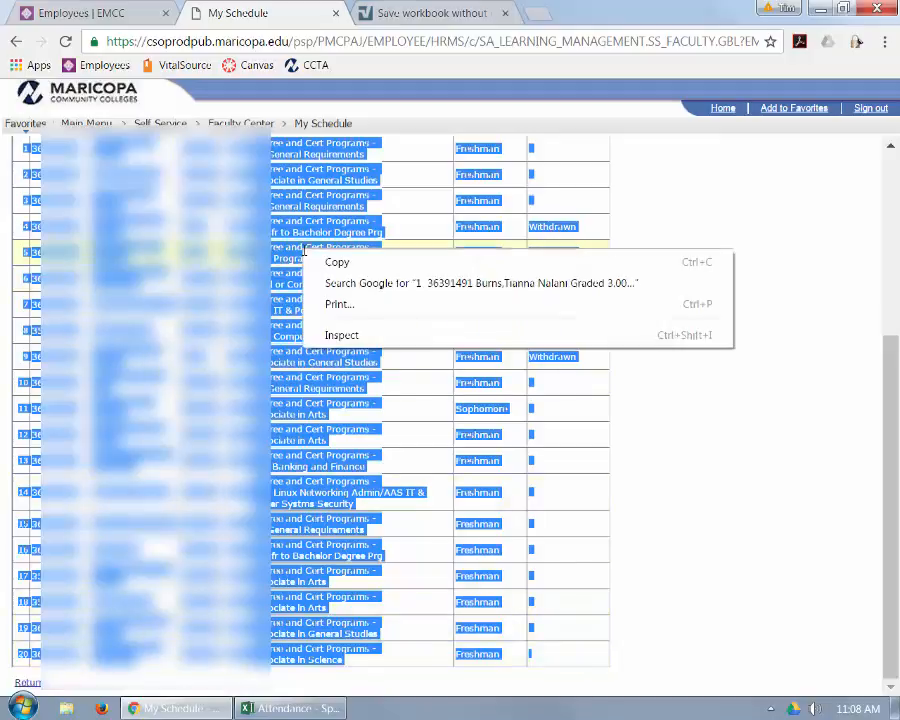
pyautogui.click(337, 264)
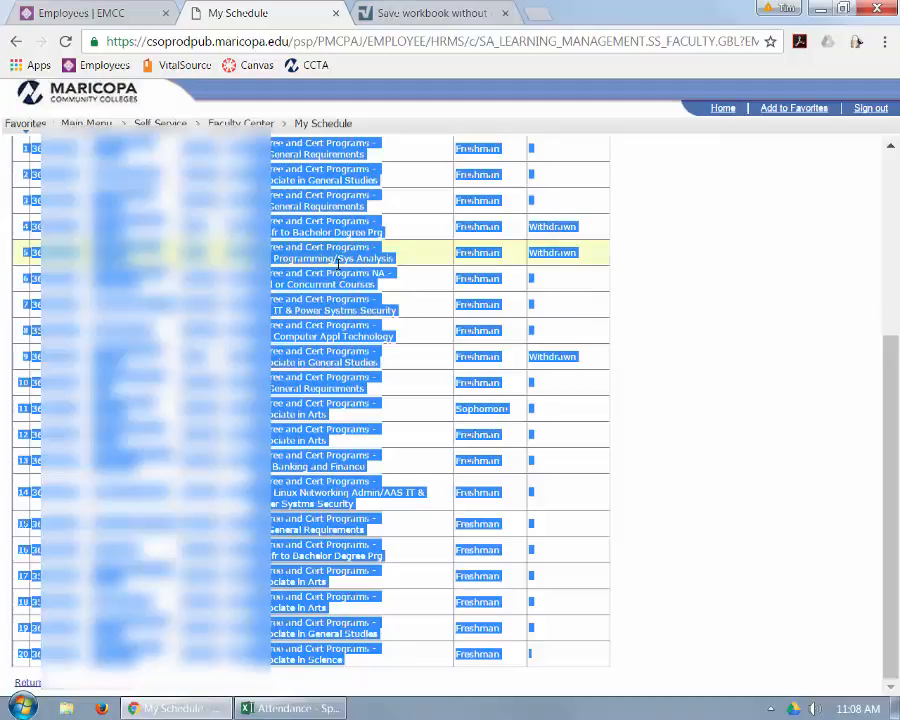
# Step: Create the CIS105 class in the Excel attendance workbook and delete the generated class sheet
pyautogui.click(288, 708)
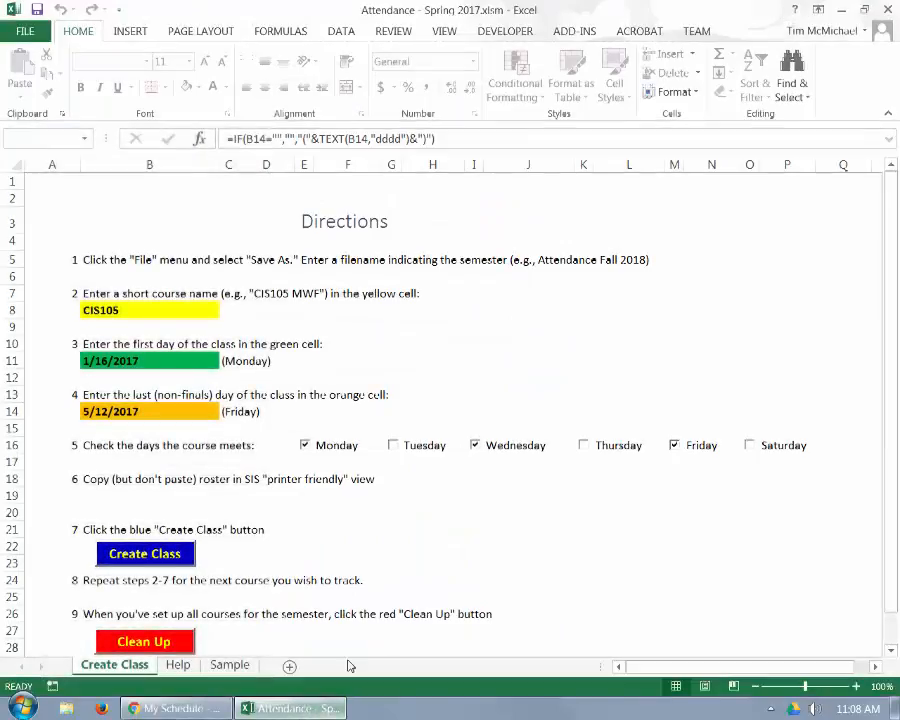
pyautogui.click(125, 558)
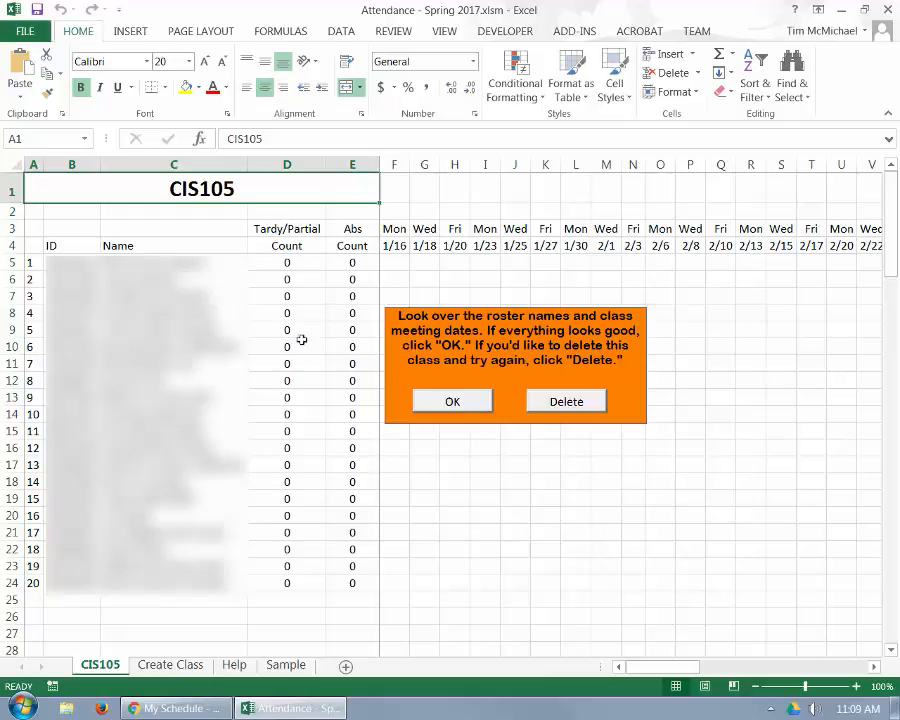
pyautogui.click(553, 402)
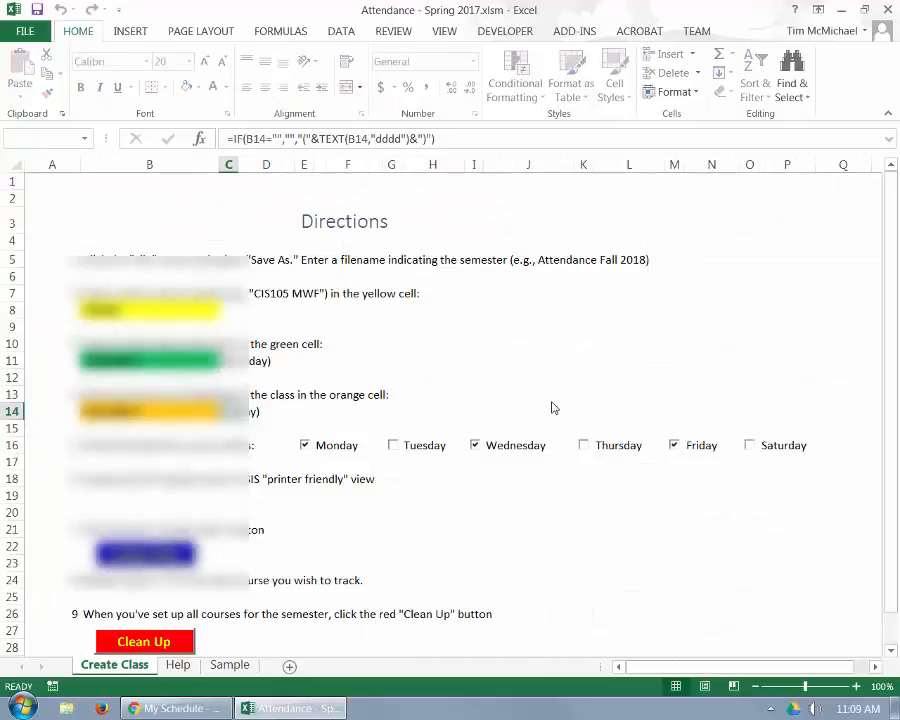
pyautogui.click(172, 708)
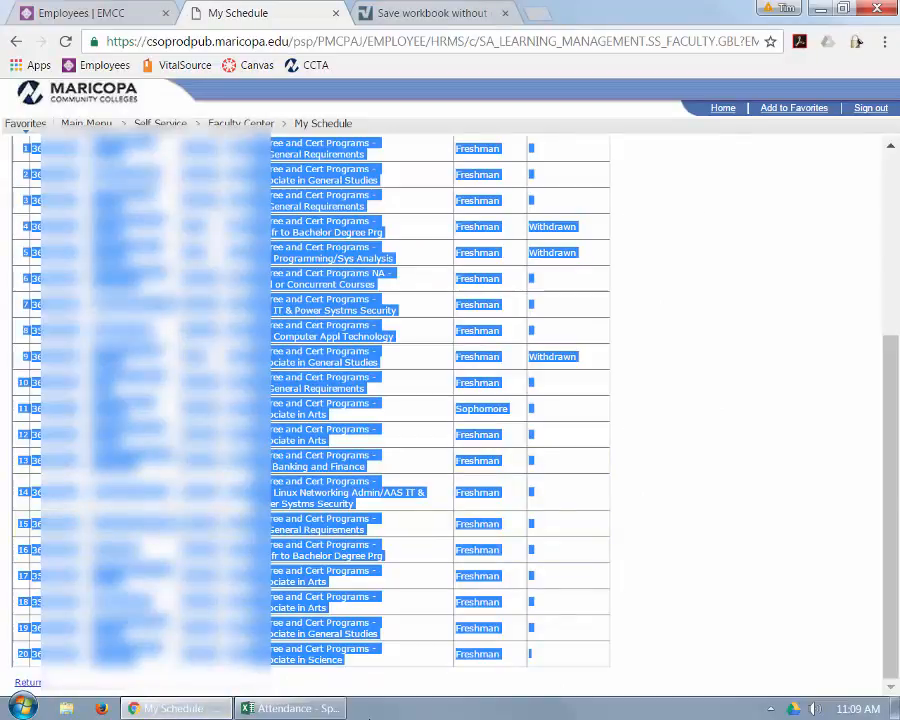
# Step: Switch to Excel, create the CIS105 class from the copied roster, and accept it after reviewing the meeting dates through the final exam
pyautogui.click(288, 708)
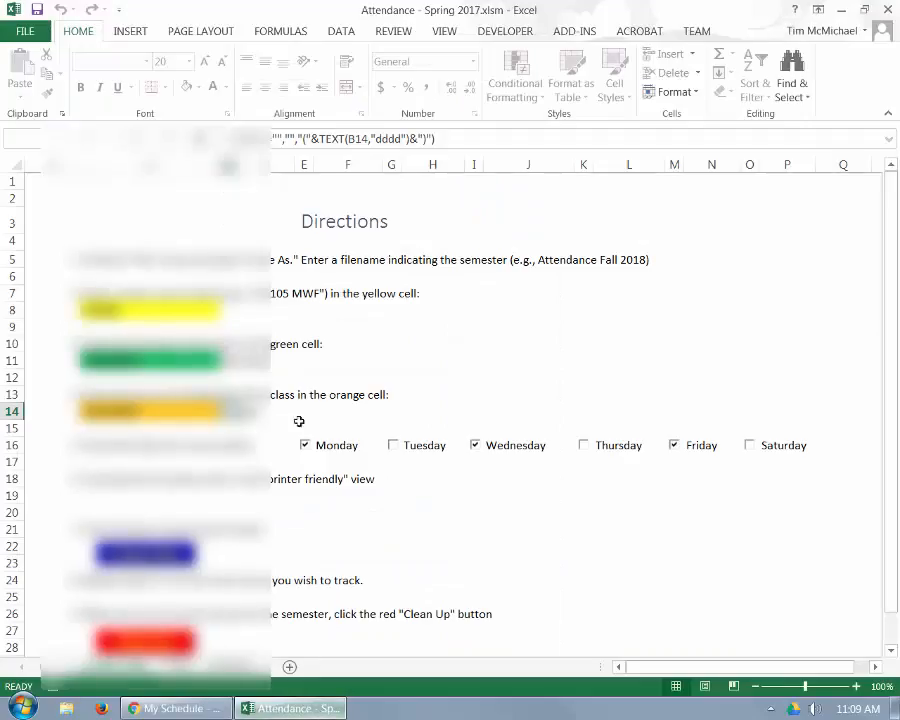
pyautogui.click(180, 556)
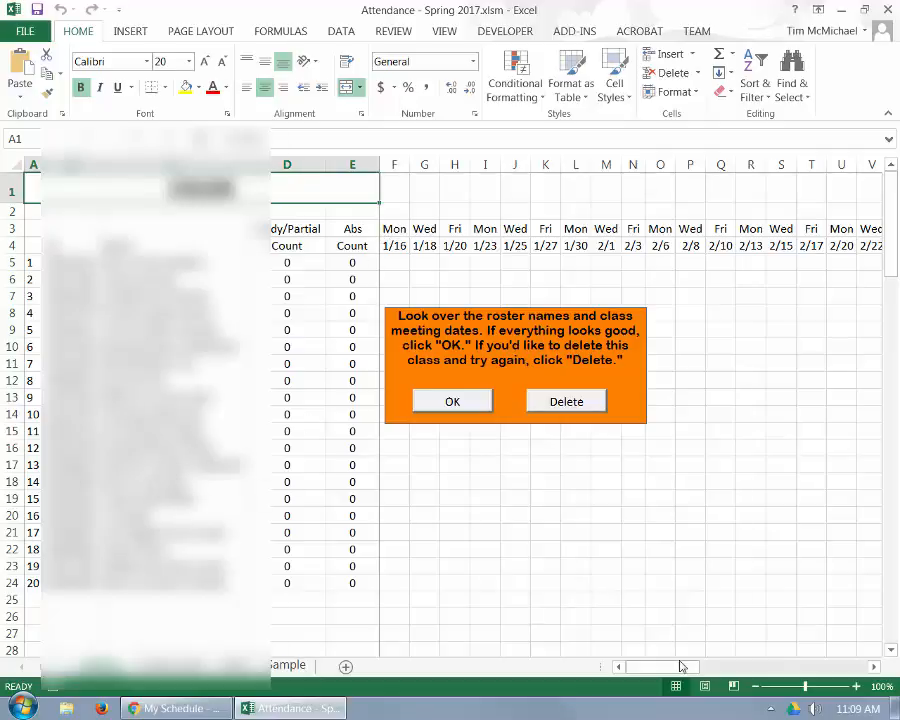
pyautogui.moveTo(658, 675); pyautogui.dragTo(820, 662)
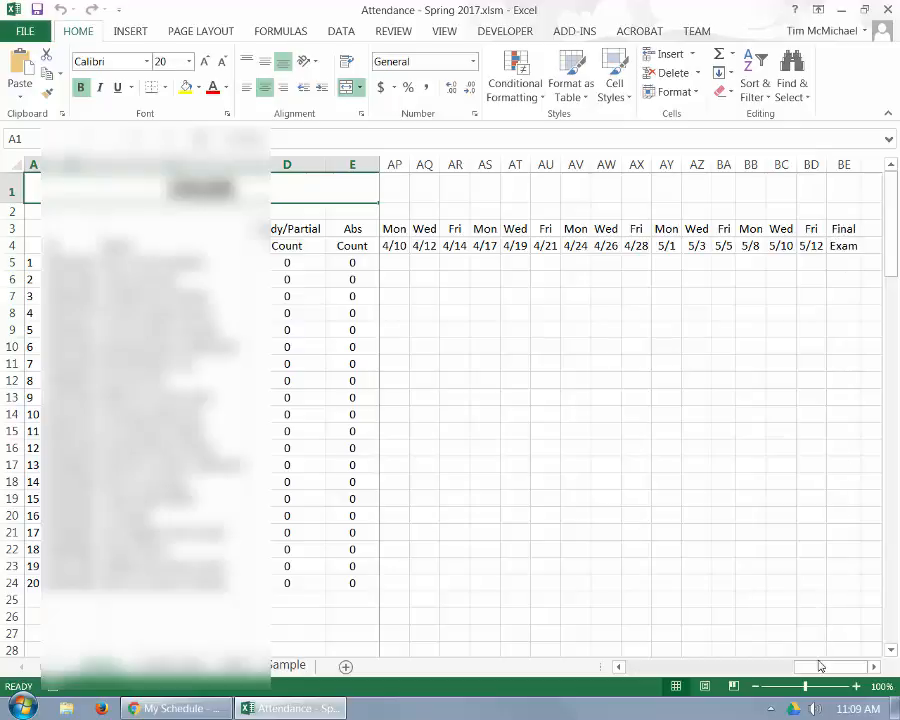
pyautogui.moveTo(825, 673); pyautogui.dragTo(556, 664)
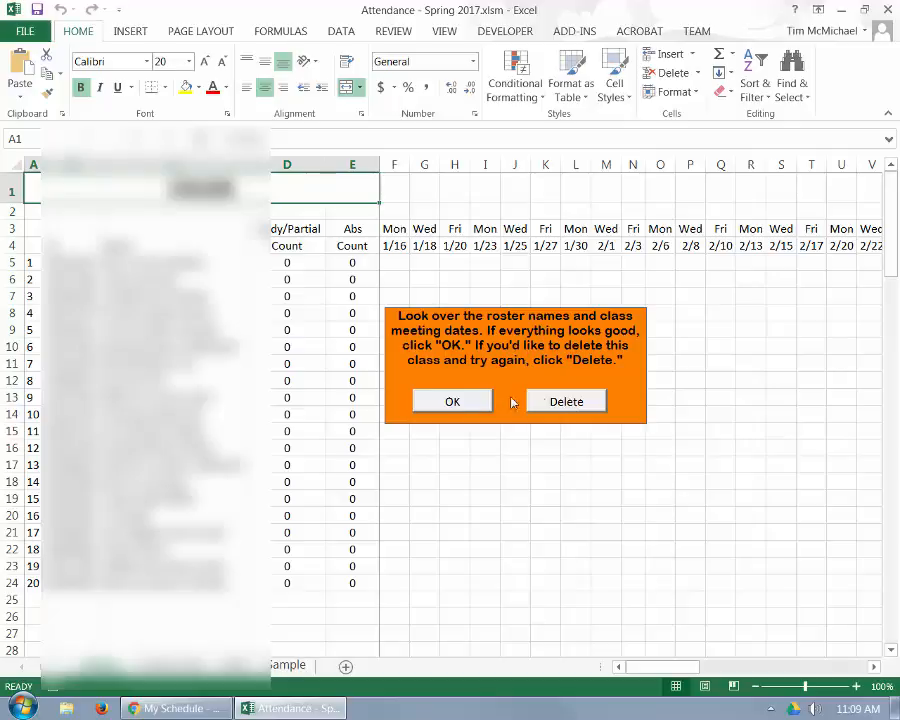
pyautogui.click(430, 400)
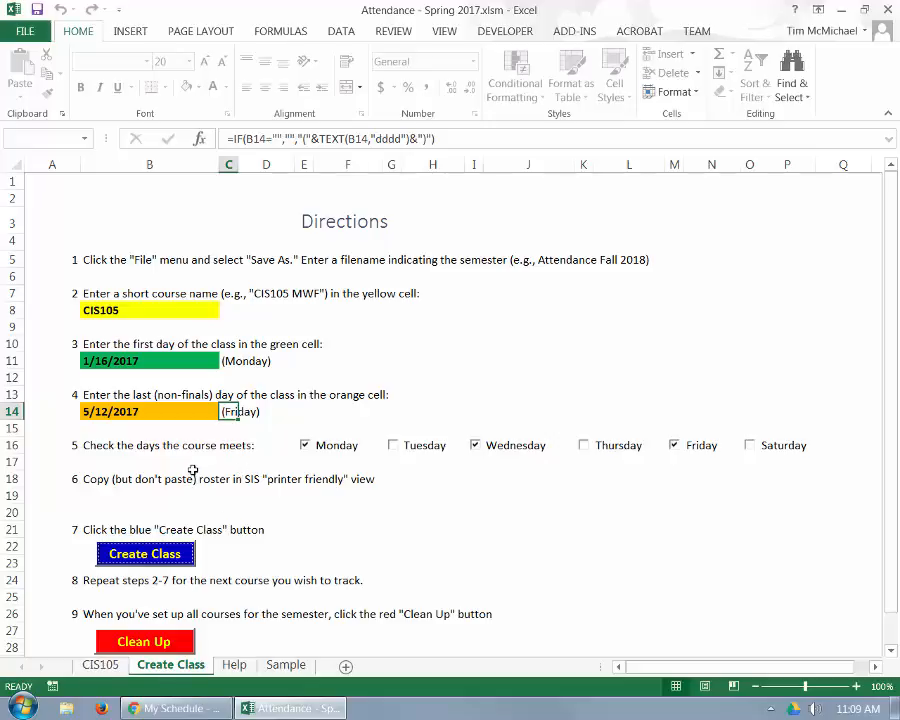
# Step: Change the course name in the yellow cell to CIS162AD and create that class from the copied roster, accepting the generated sheet
pyautogui.click(134, 311)
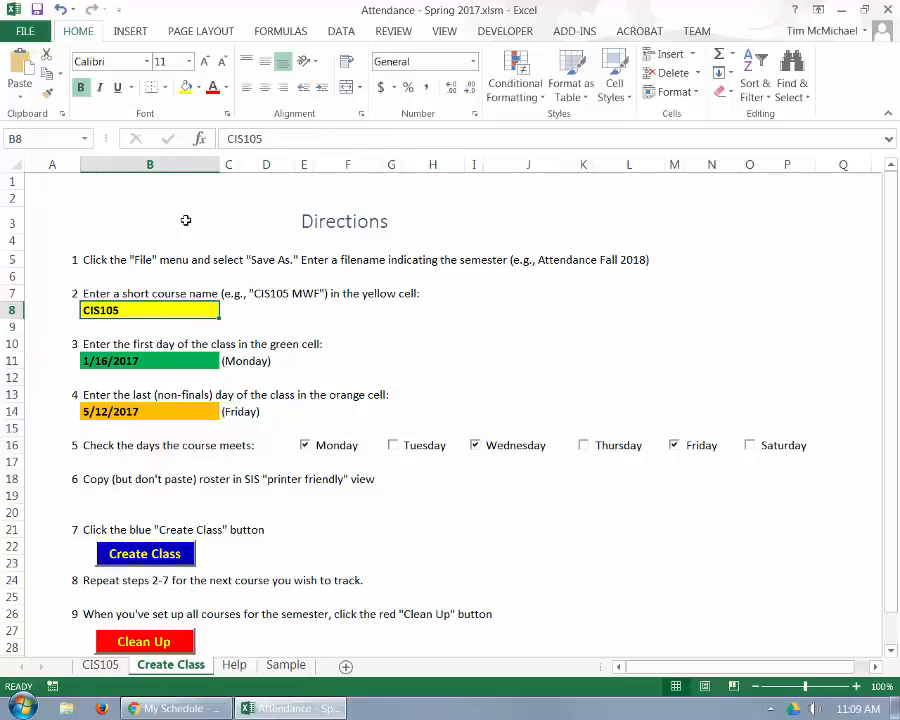
pyautogui.click(260, 140)
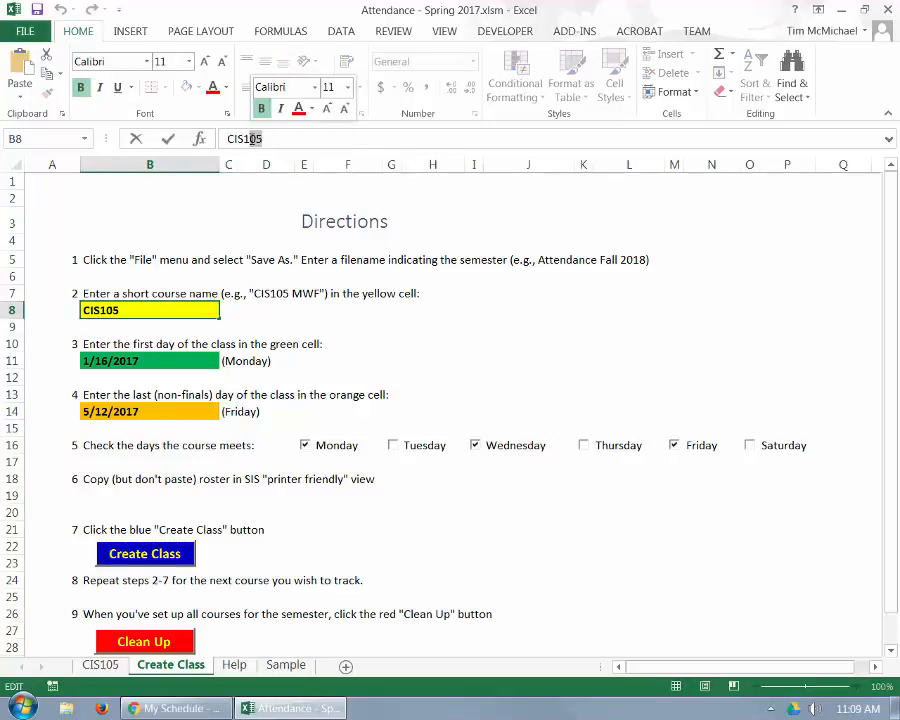
pyautogui.write('16')
pyautogui.press('BackSpace')
pyautogui.press('BackSpace')
pyautogui.press('BackSpace')
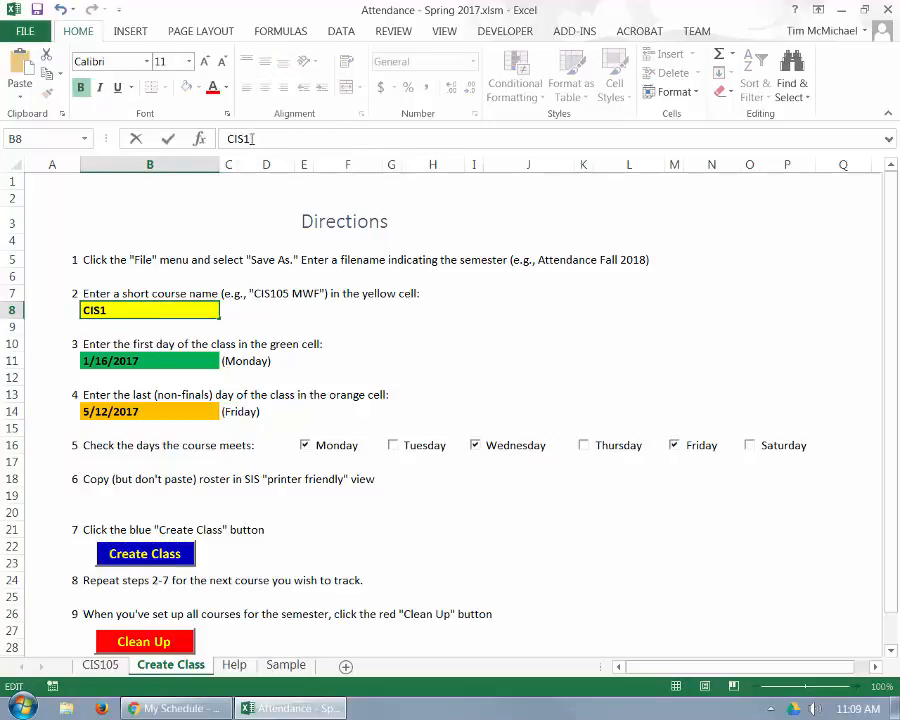
pyautogui.write('62AD')
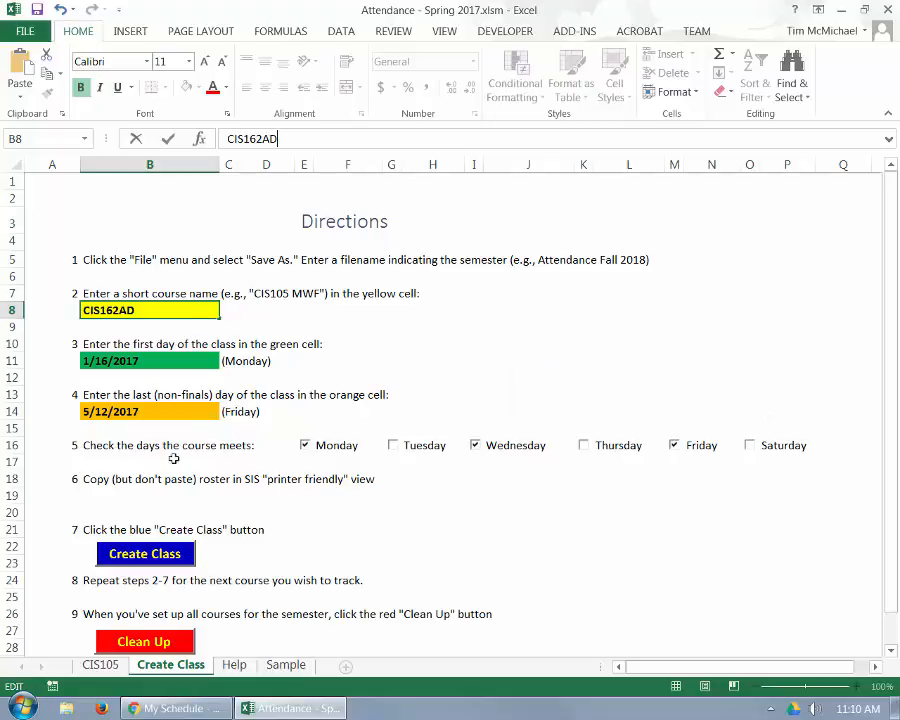
pyautogui.click(158, 553)
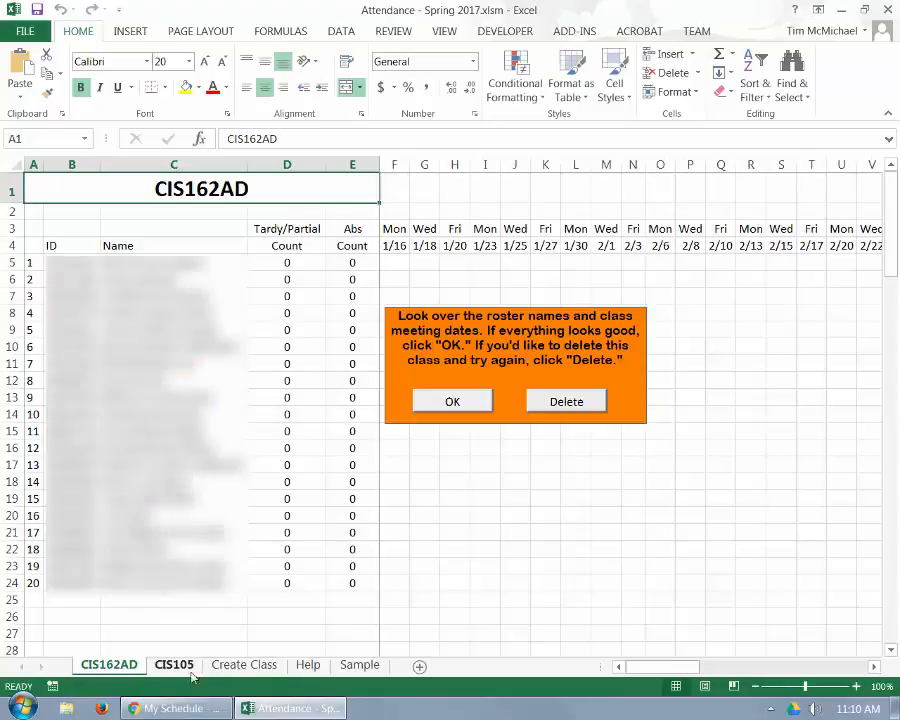
pyautogui.click(452, 401)
# Step: Run the workbook's Clean Up for the finished course setup and confirm it
pyautogui.scroll(-1, 290, 572)
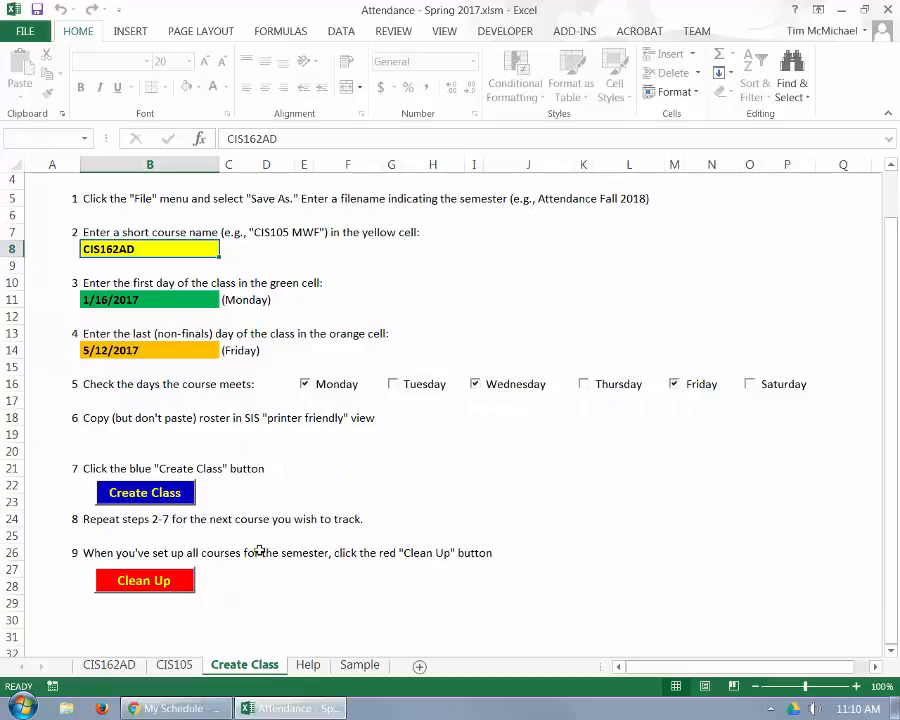
pyautogui.click(172, 582)
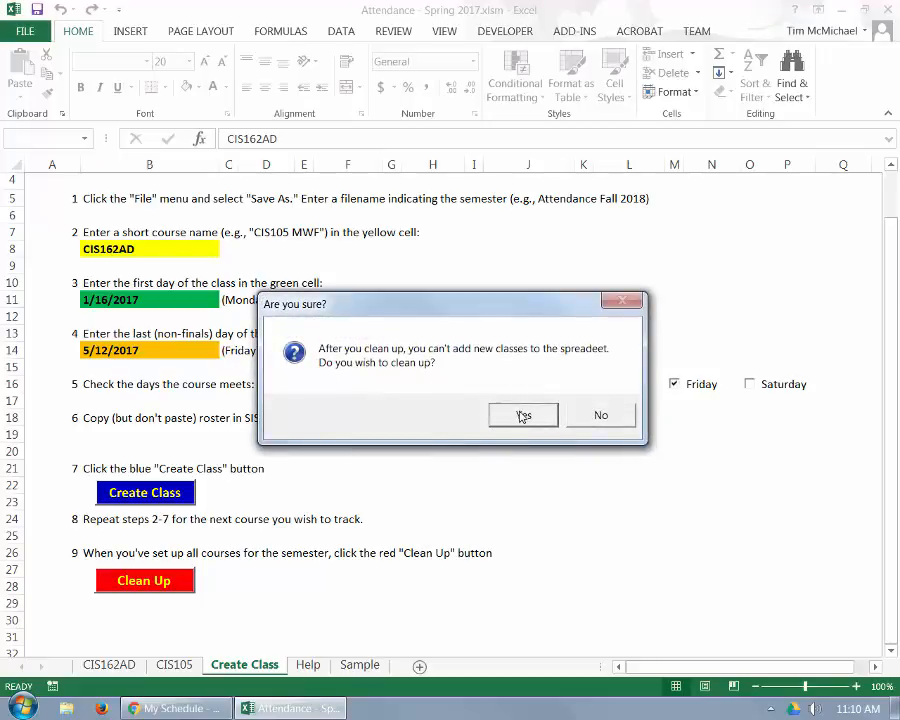
pyautogui.click(523, 414)
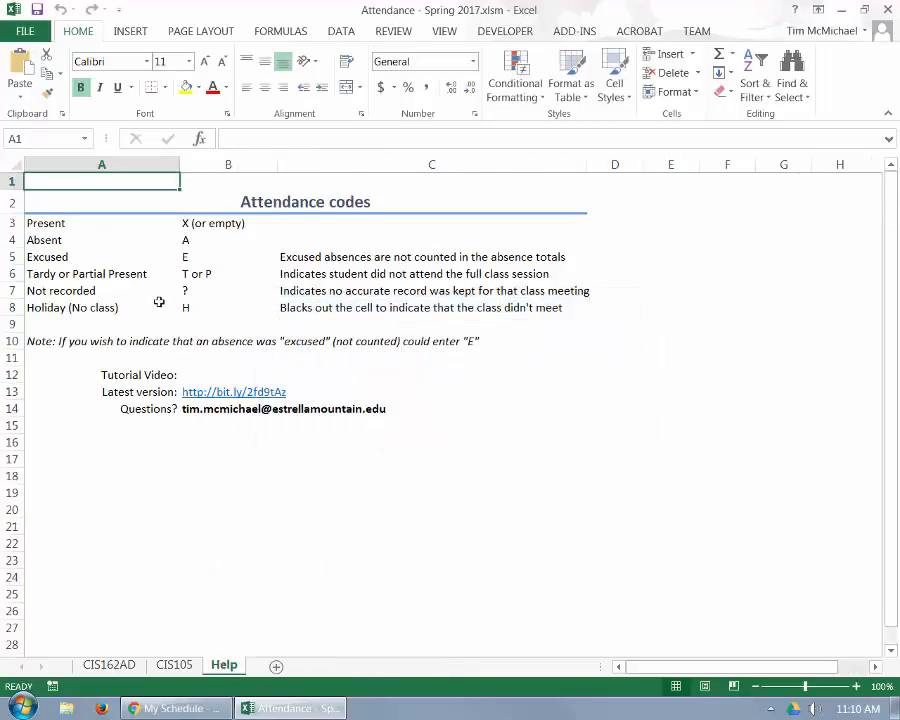
# Step: Look through the CIS162AD and CIS105 attendance sheets and the attendance codes on the Help sheet
pyautogui.click(176, 666)
pyautogui.click(115, 665)
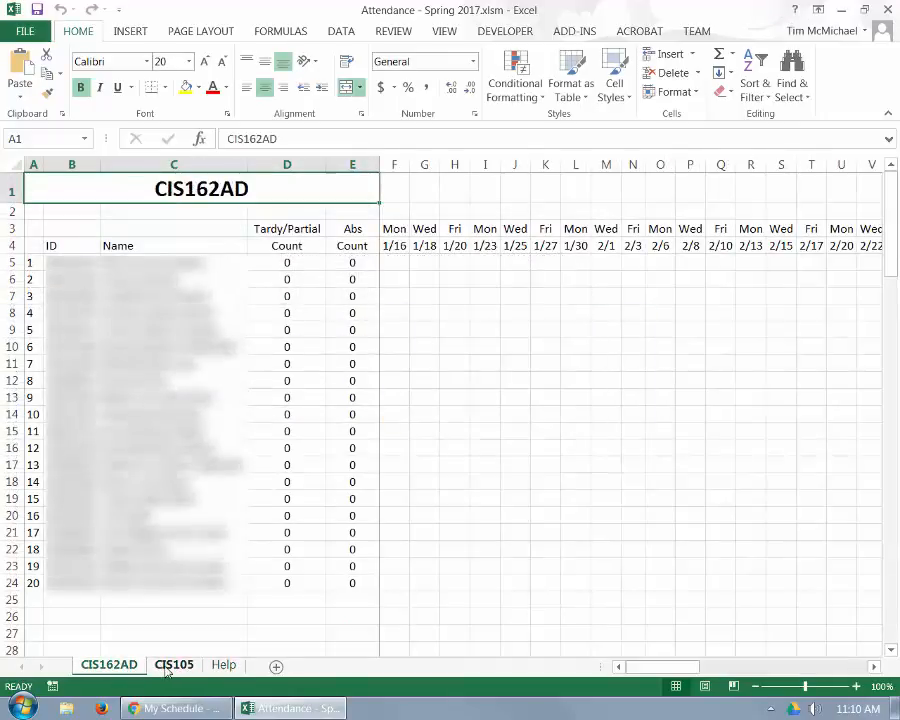
pyautogui.click(176, 666)
pyautogui.click(109, 665)
pyautogui.click(174, 666)
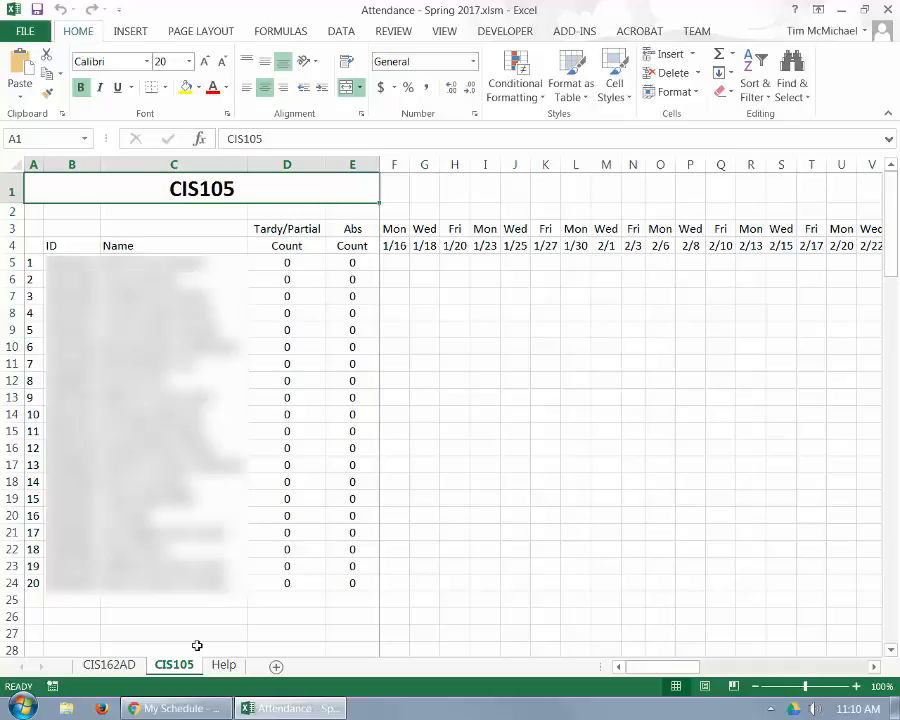
pyautogui.click(224, 664)
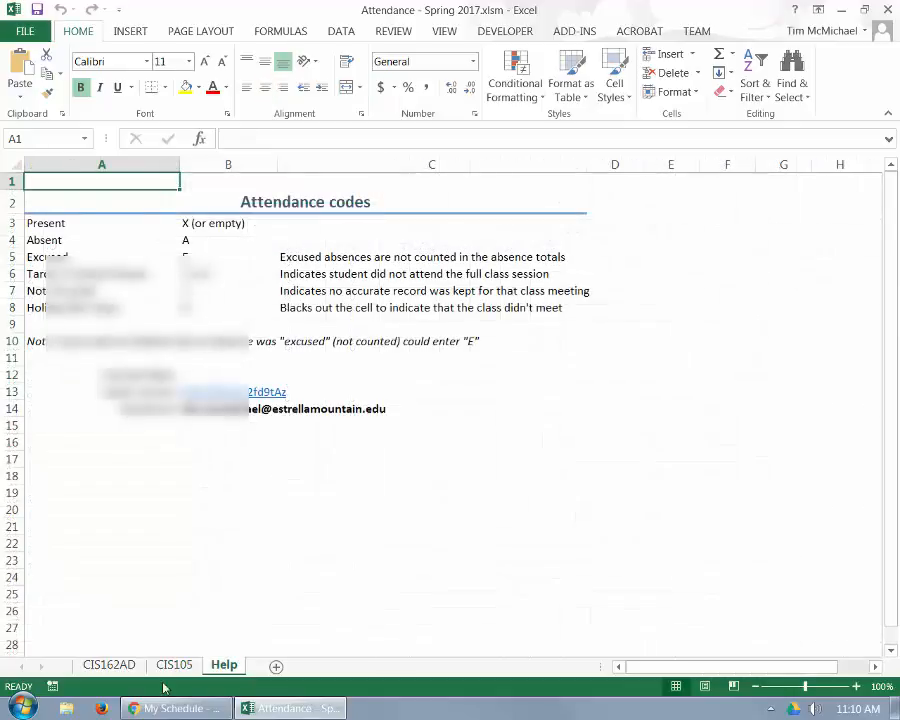